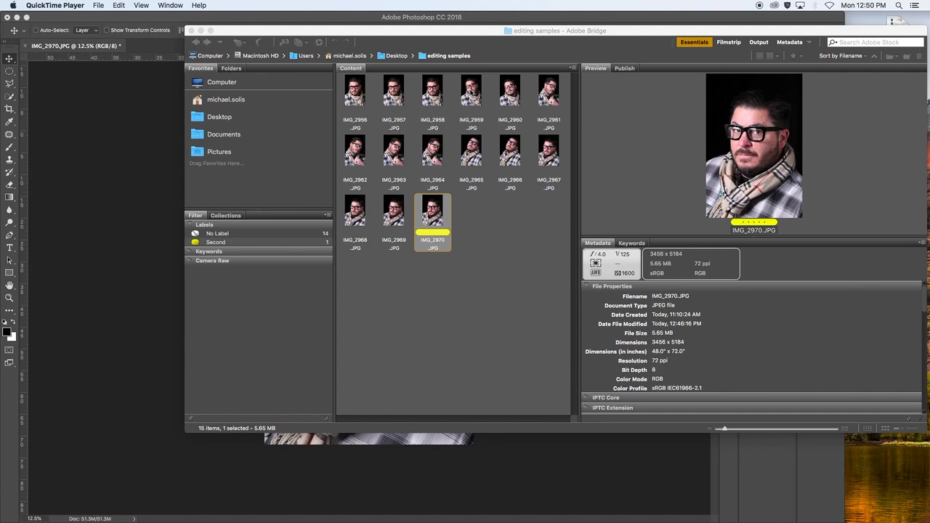
Switch from Bridge to Photoshop, hide the rulers and fit IMG_2970.JPG on screen.
left_click(498, 35)
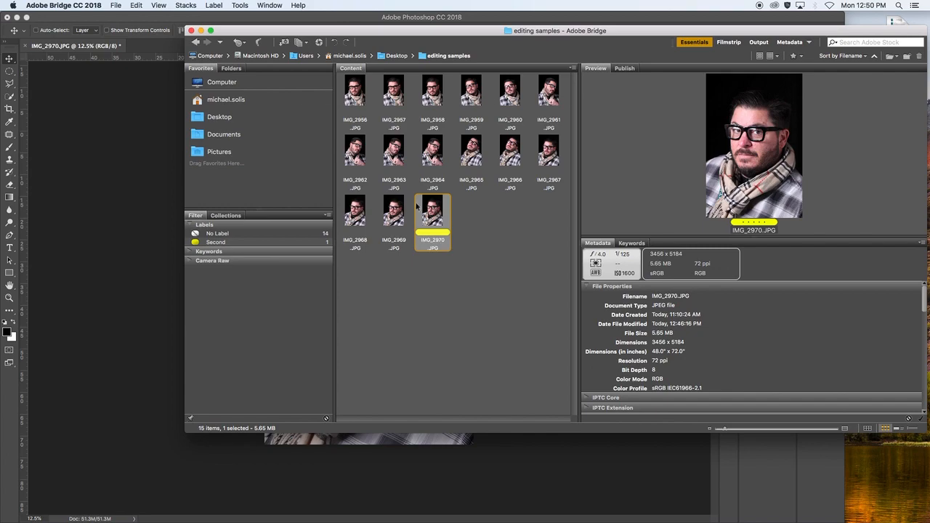
left_click(143, 137)
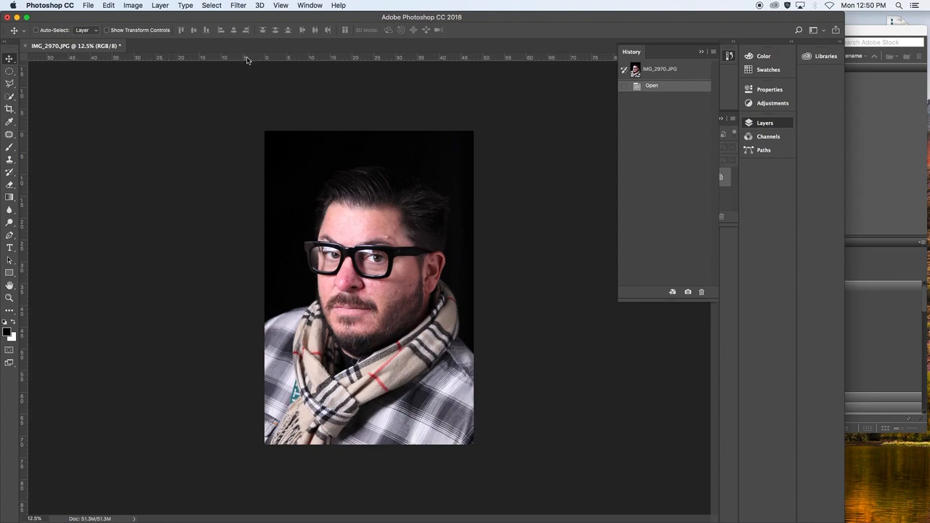
key("super+r")
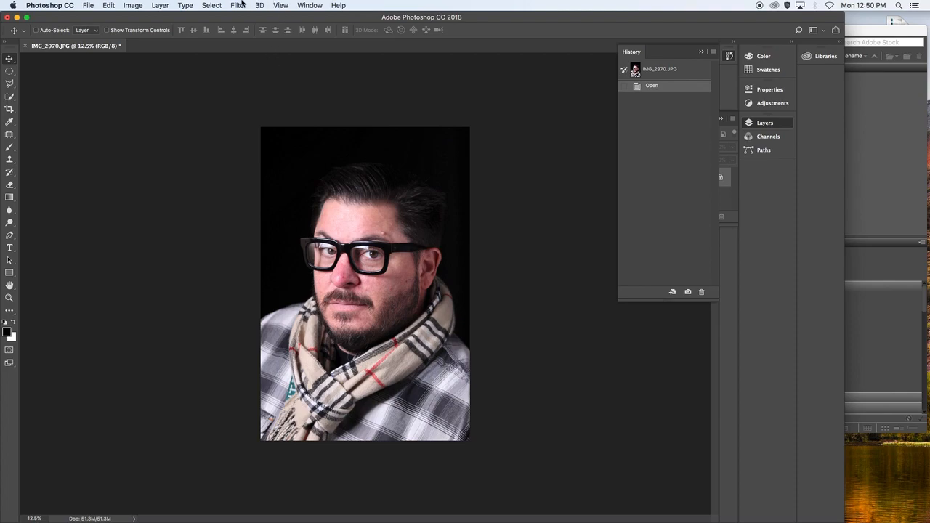
key("super+equal")
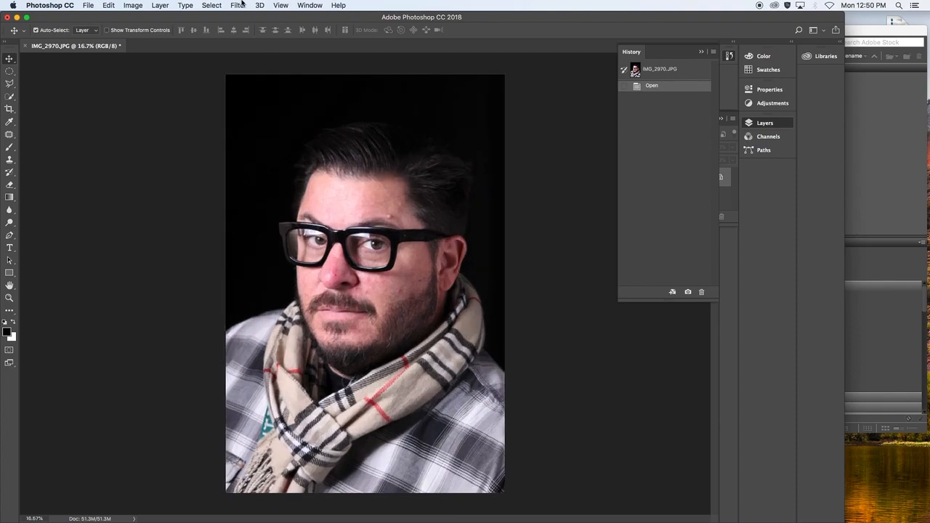
left_click(281, 5)
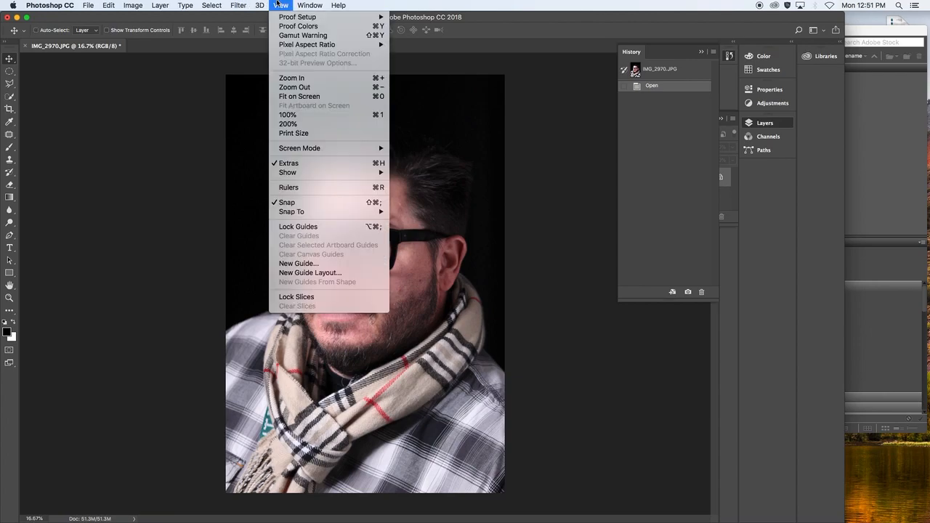
left_click(304, 97)
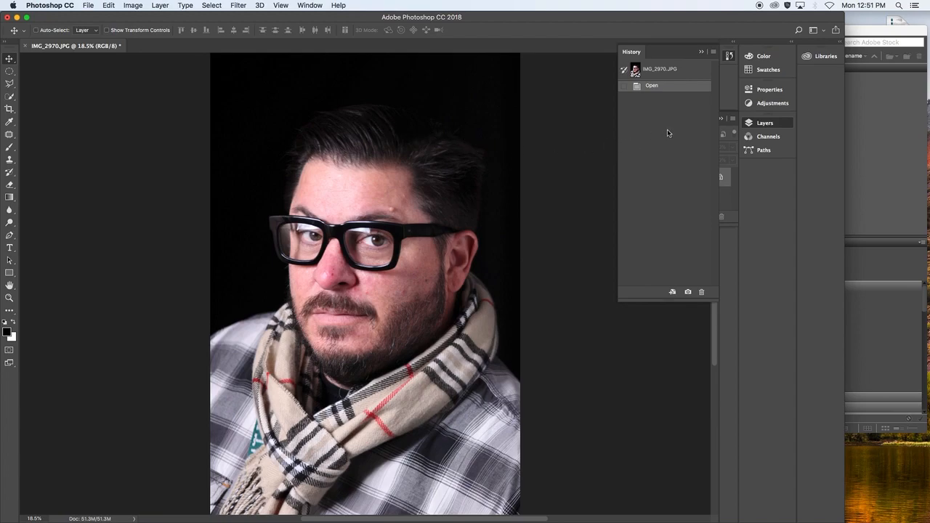
Duplicate the Background layer within IMG_2970.JPG under the name Background copy.
left_click(767, 124)
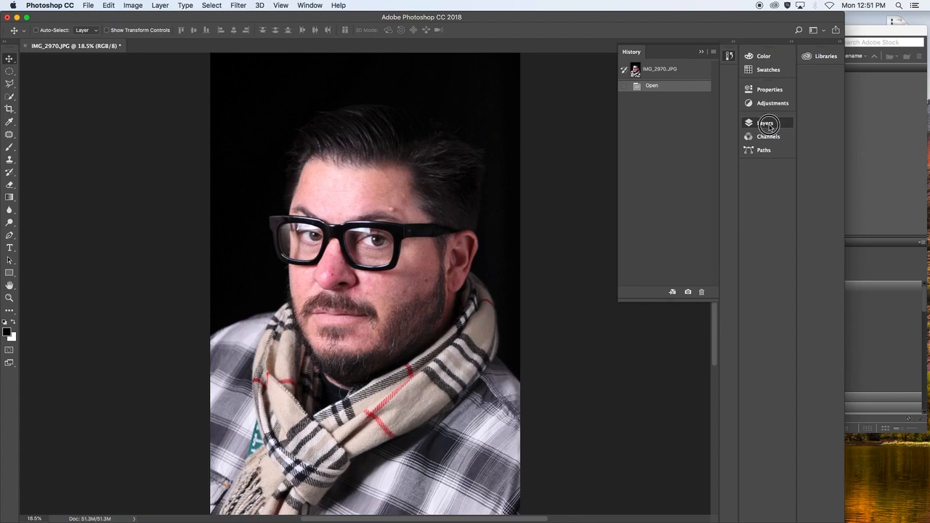
right_click(682, 181)
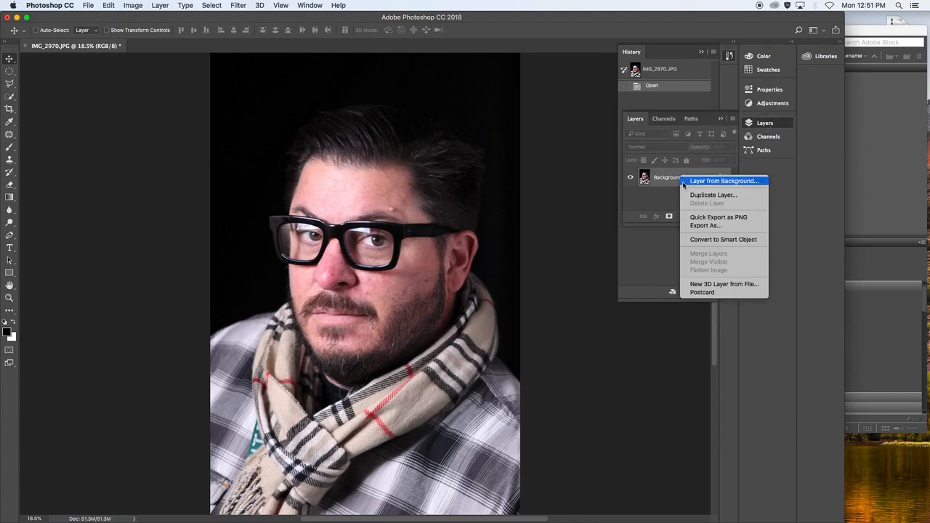
left_click(695, 195)
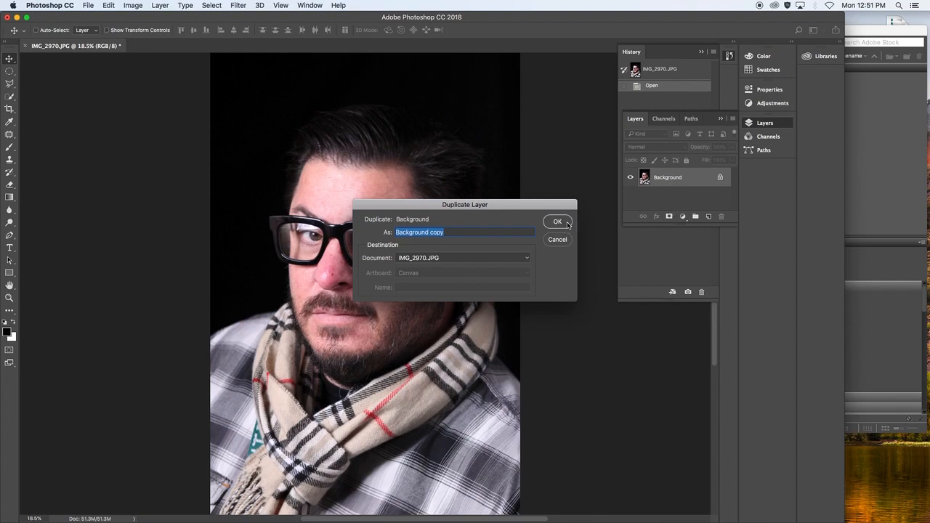
left_click(568, 225)
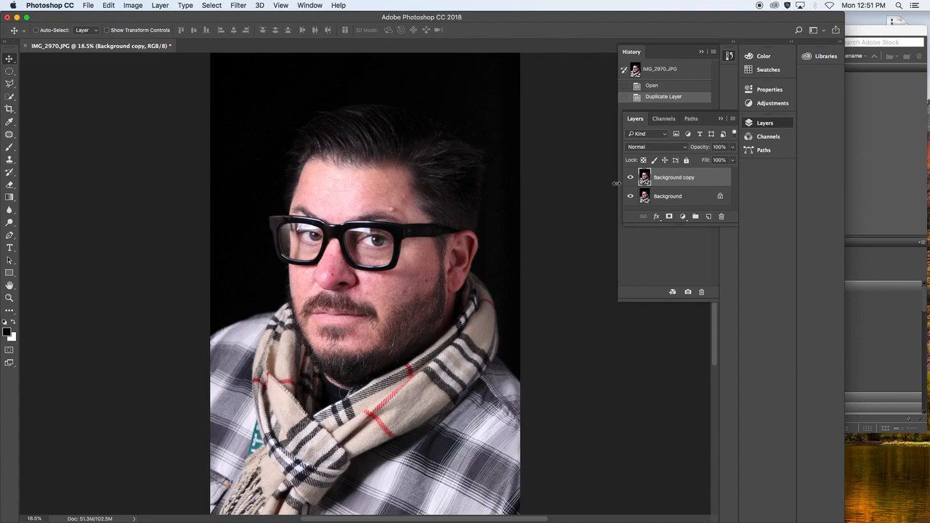
Float the toolbox over the canvas beside the enlarged face and activate the Spot Healing Brush Tool.
key("super")
key("super+equal")
key("super+equal")
key("super+equal")
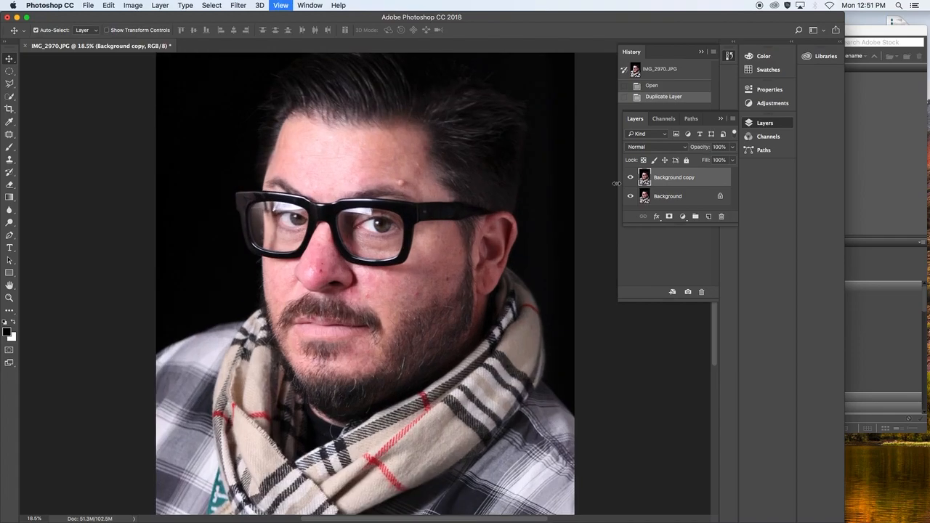
key("super+equal")
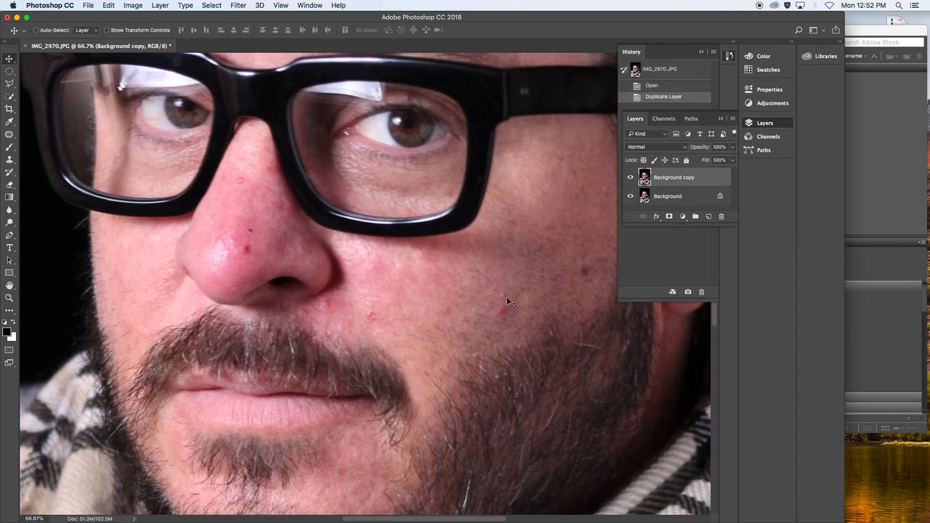
left_click_drag(291, 282, 304, 387)
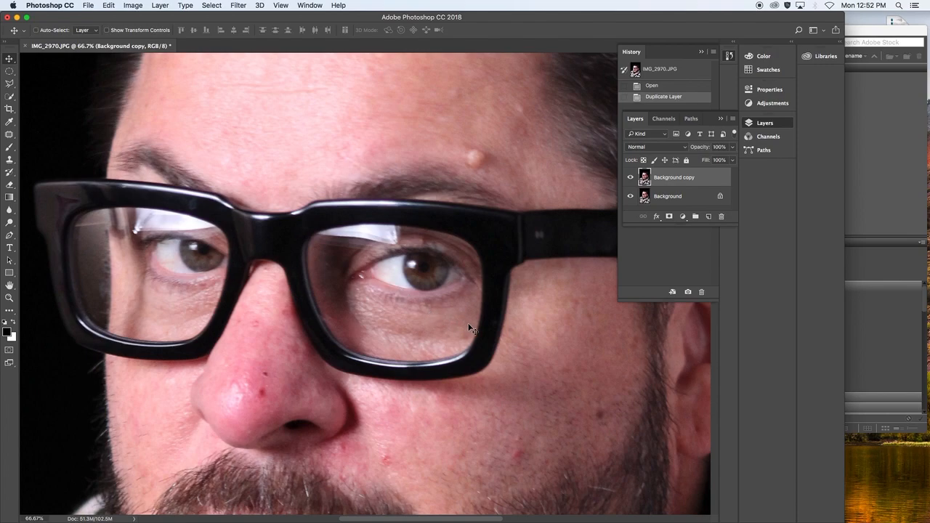
key("super+minus")
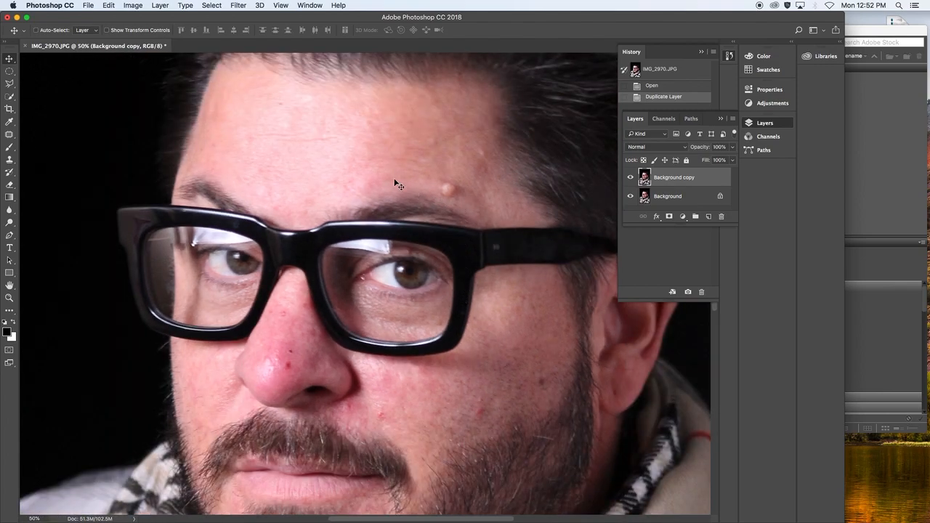
left_click_drag(11, 46, 76, 82)
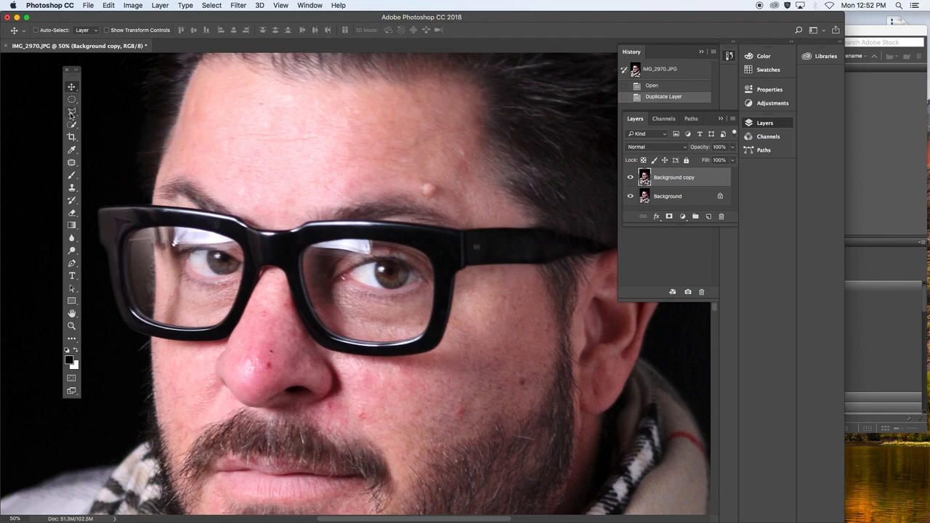
left_click(72, 164)
right_click(72, 165)
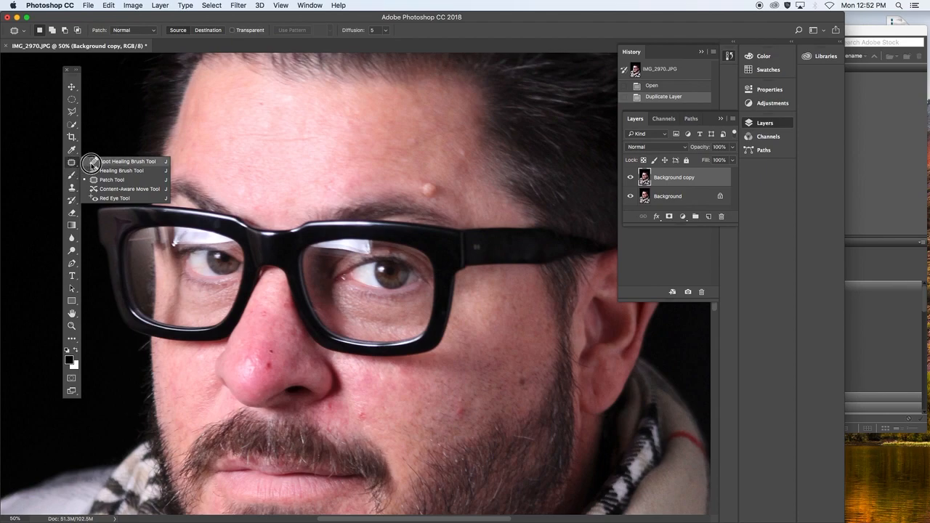
left_click(94, 162)
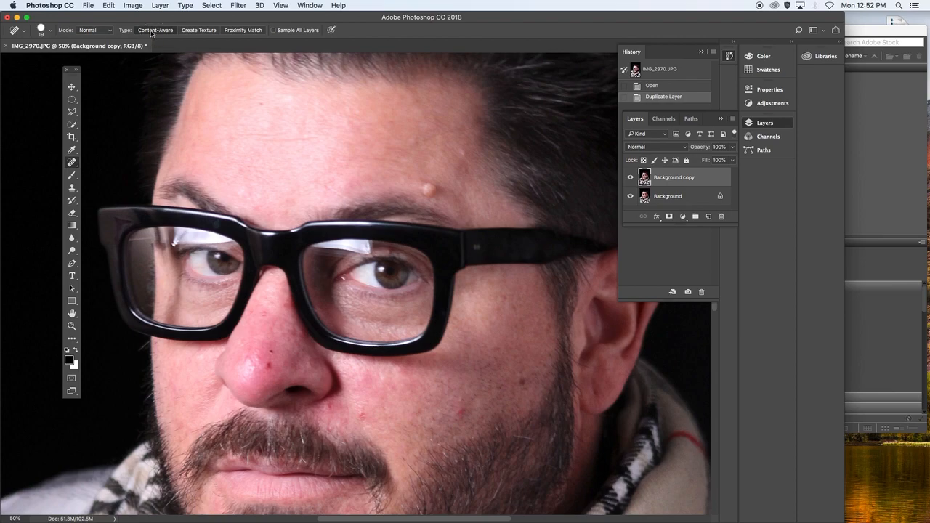
Lower the healing brush's hardness well below 100% and set its size to 43 px.
left_click(51, 32)
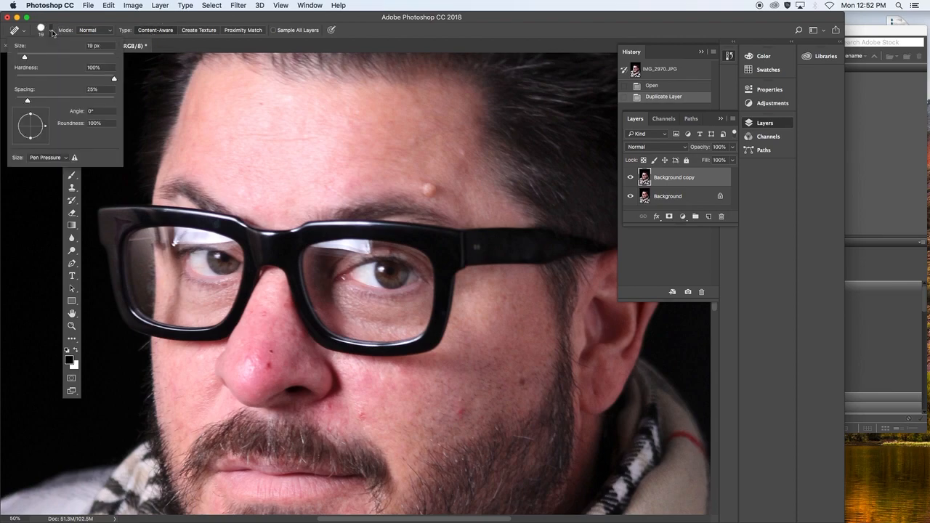
left_click(114, 79)
left_click_drag(113, 80, 34, 81)
left_click_drag(24, 56, 37, 56)
left_click(256, 45)
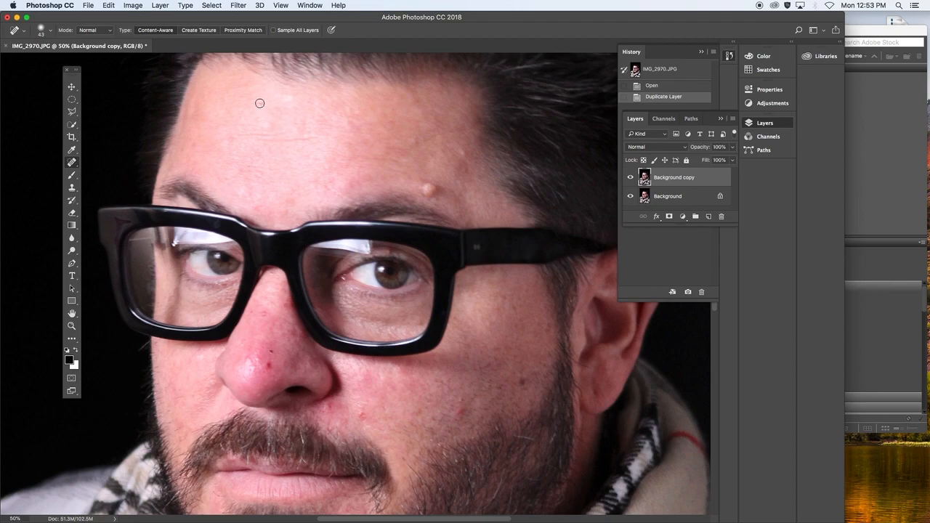
Heal the small spot high on the forehead, undoing and redoing the stroke to compare before and after.
left_click(262, 103)
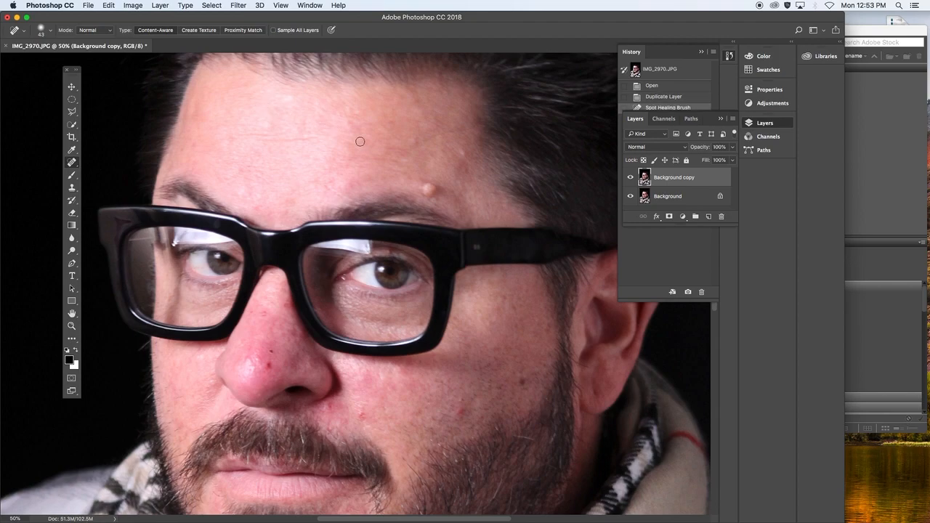
key("super+z")
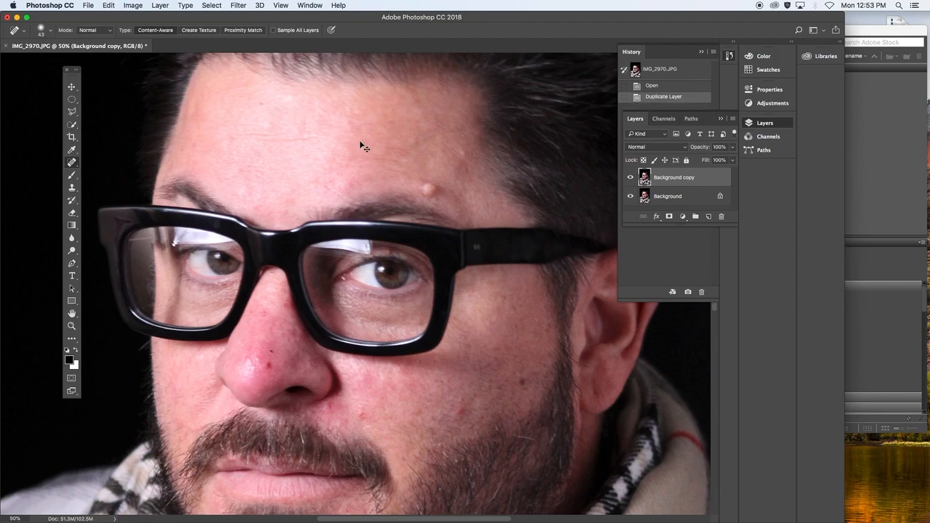
key("shift+super+z")
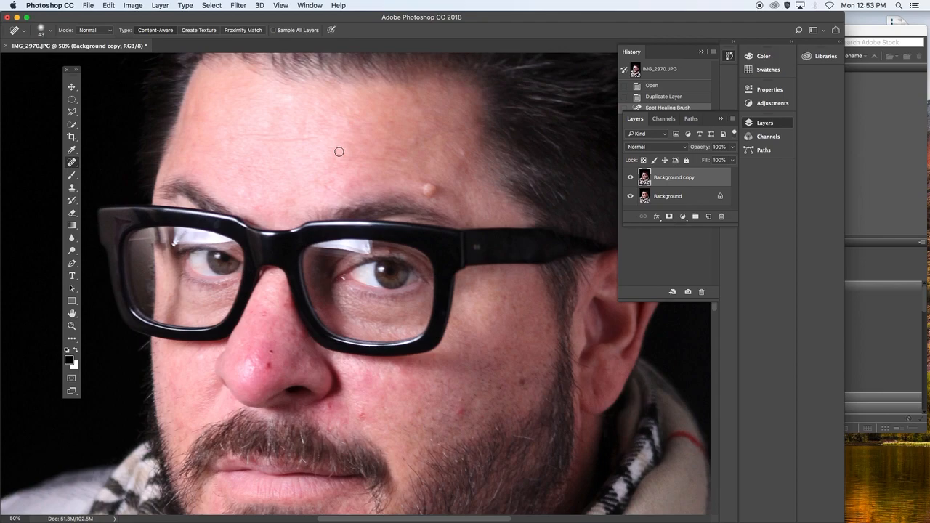
At 100% magnification, heal the dark spot and the red spot on the nose tip, enlarging the brush for the second.
key("super+minus")
key("super+minus")
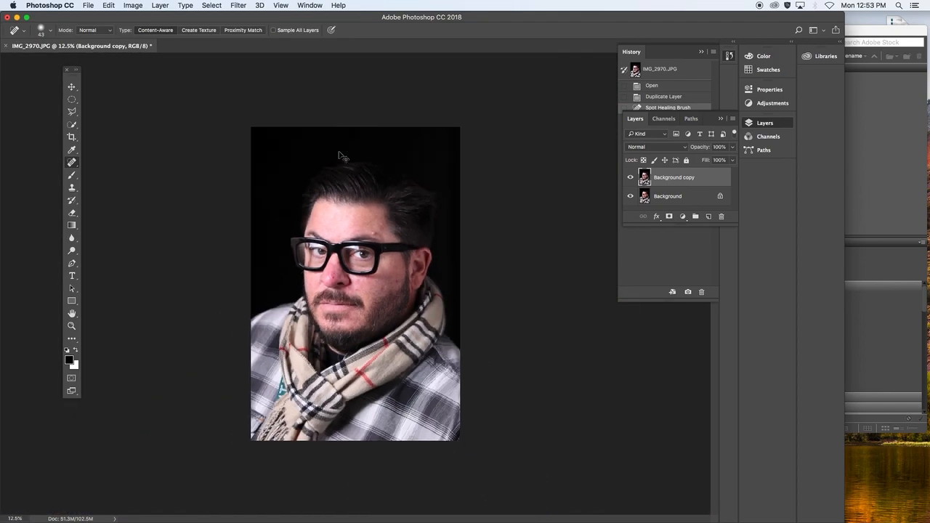
key("super+1")
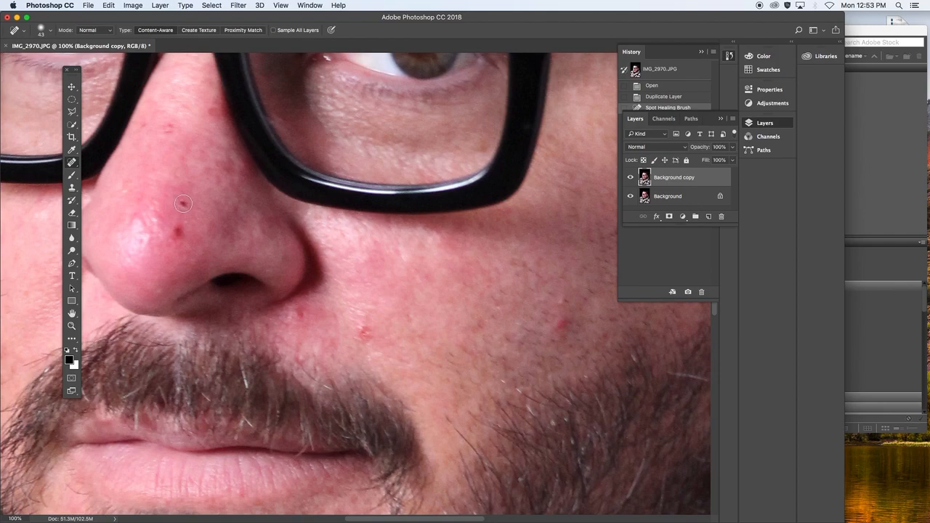
left_click(182, 203)
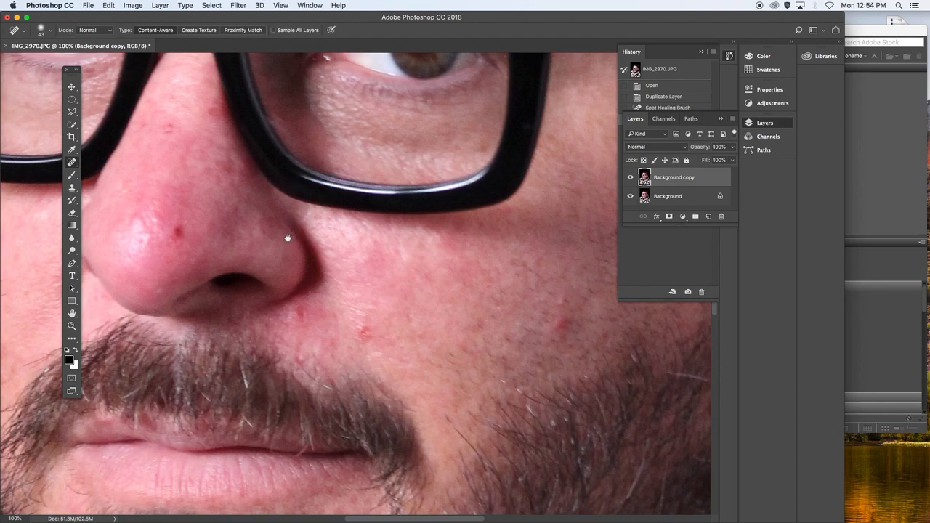
scroll(372, 279, "left", 5)
scroll(371, 279, "up", 2)
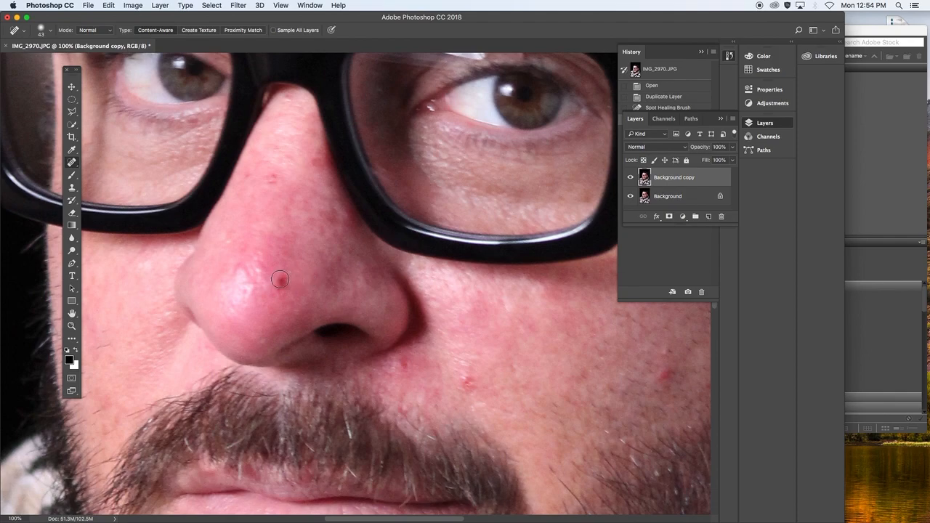
key("bracketright")
key("bracketright")
key("bracketright")
left_click(284, 281)
Reduce the brush to 35 px and heal the red mark on the upper part of the nose.
key("bracketleft")
key("bracketleft")
key("bracketleft")
key("bracketleft")
left_click_drag(275, 177, 264, 182)
Examine the skin on the cheeks and around the mouth and chin for blemishes.
scroll(338, 214, "left", 10)
scroll(338, 214, "down", 4)
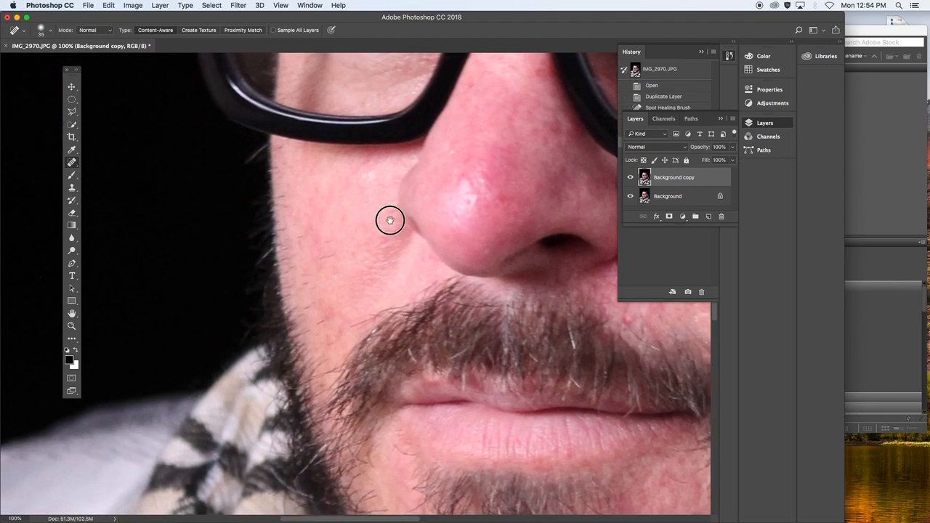
left_click_drag(392, 222, 366, 199)
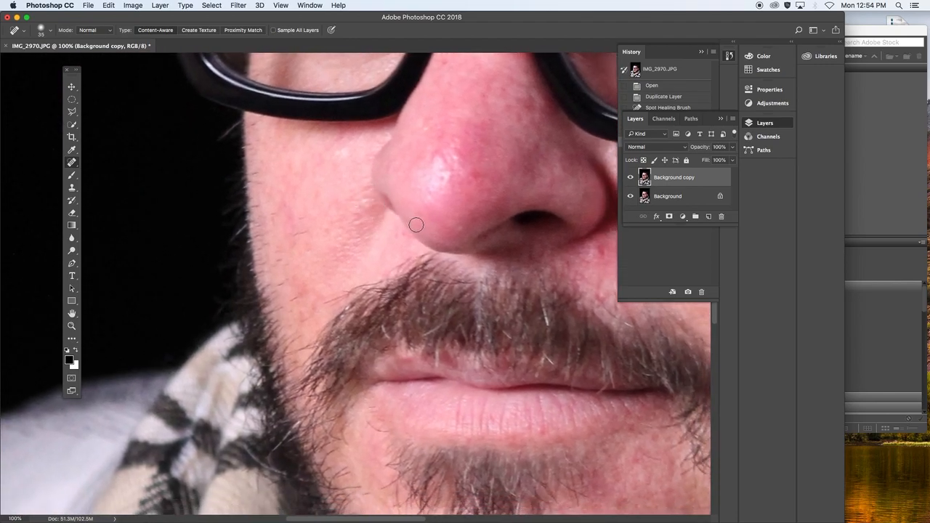
left_click_drag(416, 280, 312, 154)
left_click_drag(435, 302, 390, 231)
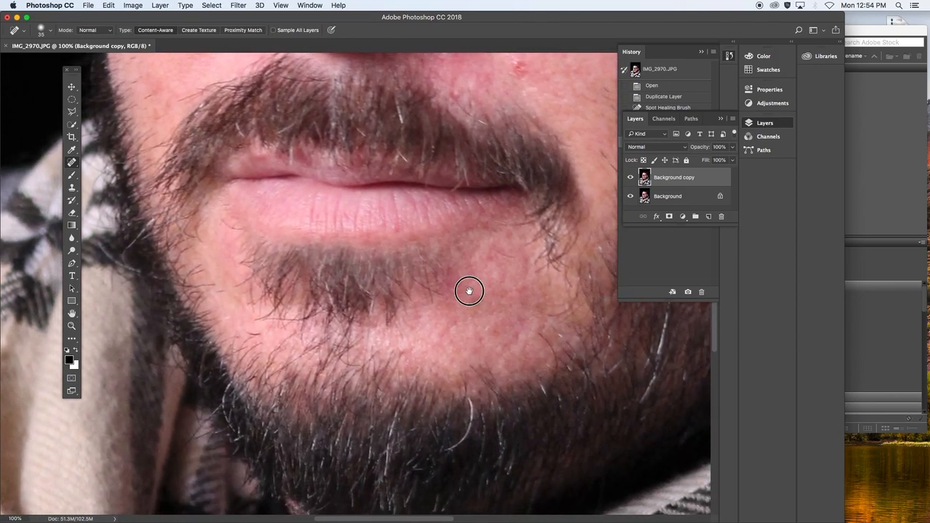
left_click_drag(471, 292, 382, 269)
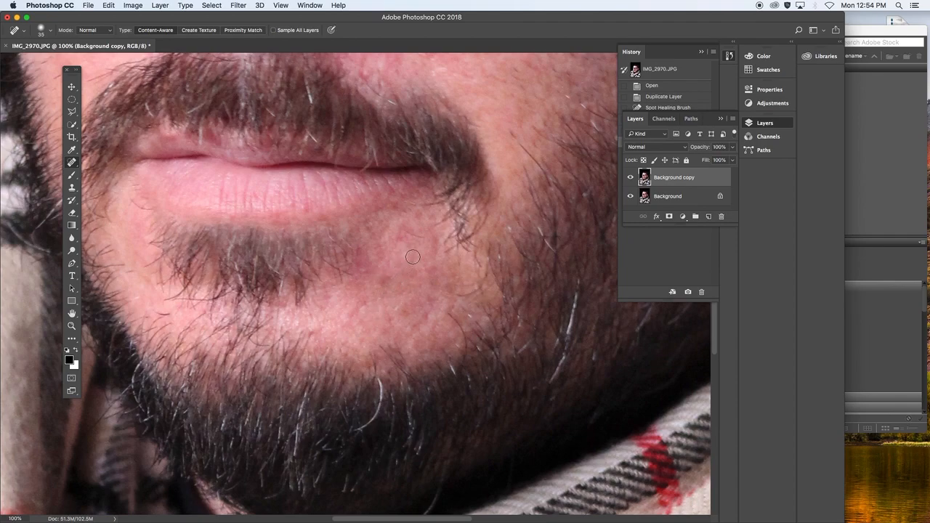
left_click_drag(411, 254, 327, 376)
left_click_drag(403, 227, 336, 328)
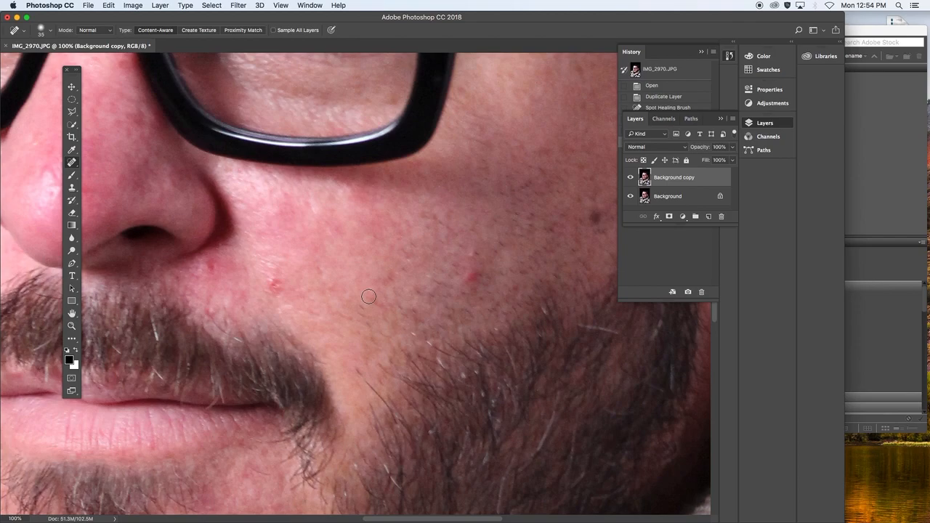
Try to heal the red spot on the cheek above the moustache with the 35 px brush, and undo it.
left_click(272, 283)
key("v")
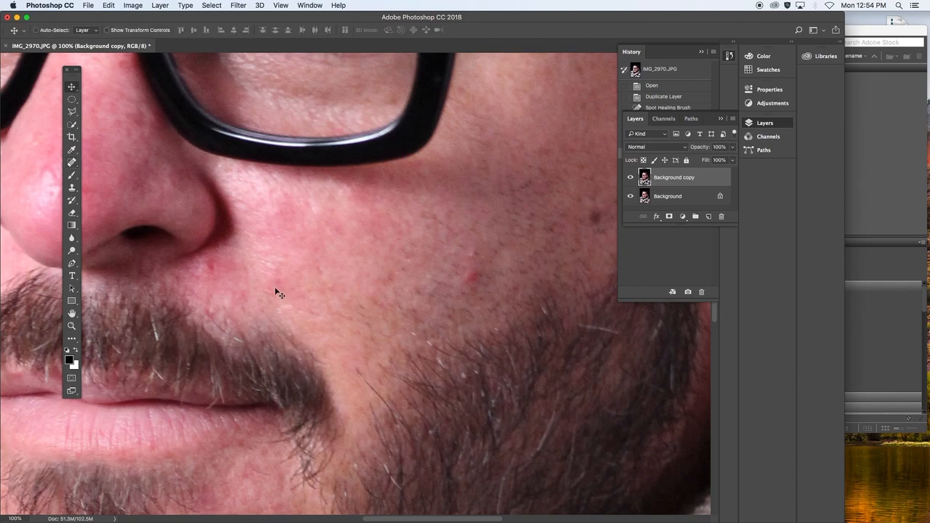
key("super+z")
Enlarge the Spot Healing Brush to 50 px and heal the red spot on the cheek above the moustache.
left_click(71, 162)
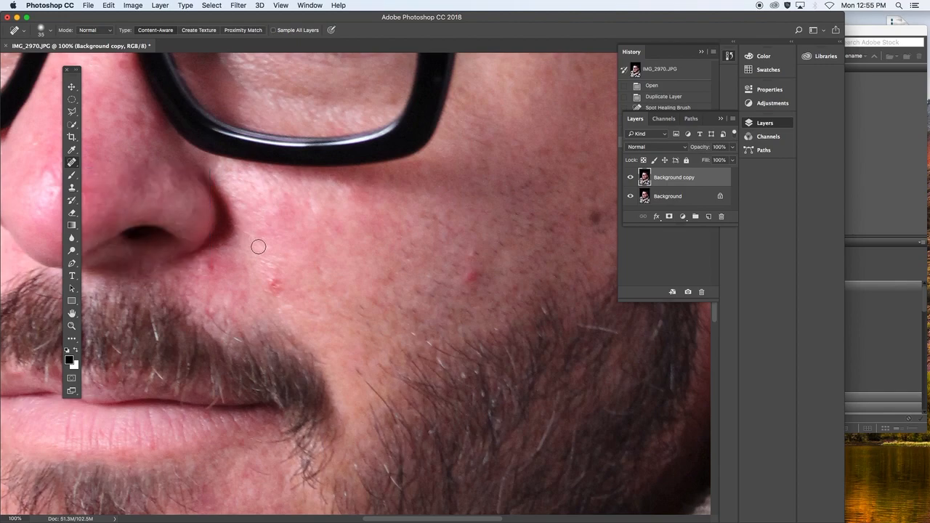
key("bracketright")
key("bracketright")
key("bracketright")
left_click_drag(272, 275, 279, 294)
Try healing the mole near the sideburn, undo that, and heal the red spot on the cheek above the beard.
mouse_move(338, 261)
left_mouse_down()
mouse_move(297, 320)
mouse_move(240, 316)
left_mouse_up()
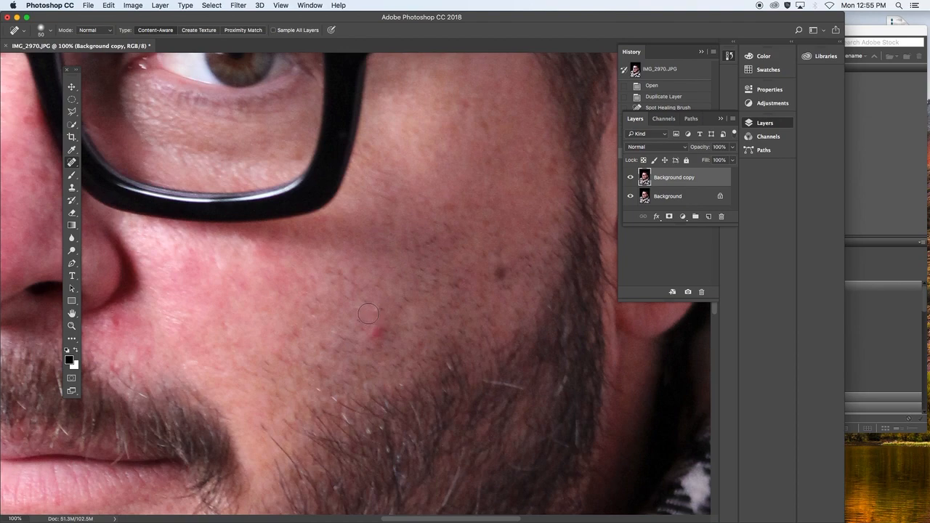
left_click(501, 272)
key("super+z")
left_click_drag(374, 328, 378, 342)
key("super+0")
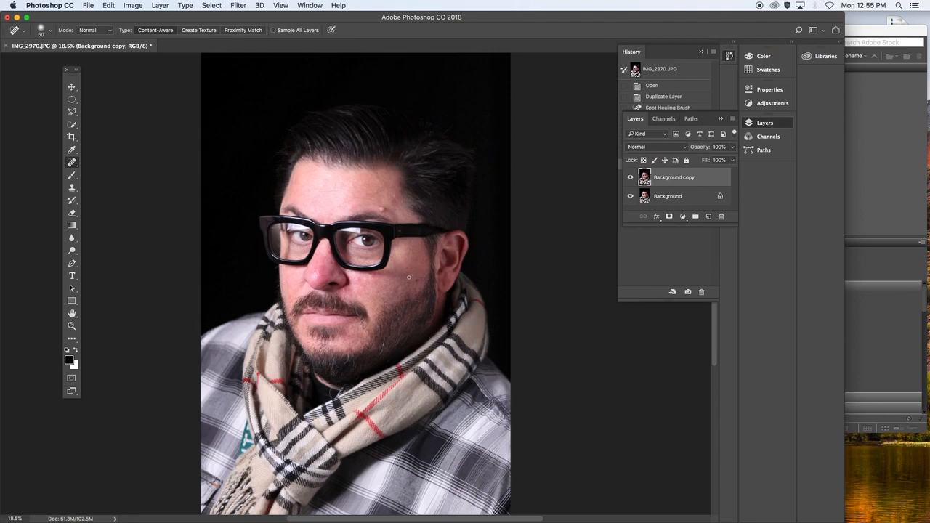
Enlarge the Spot Healing Brush to 80 px and heal the dark mole on the cheek near the sideburn.
key("super+1")
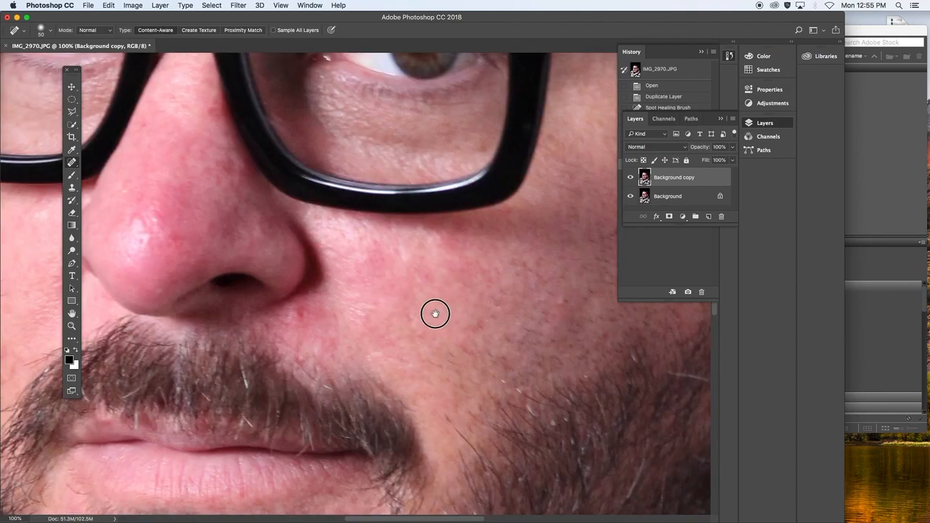
left_click_drag(446, 310, 280, 364)
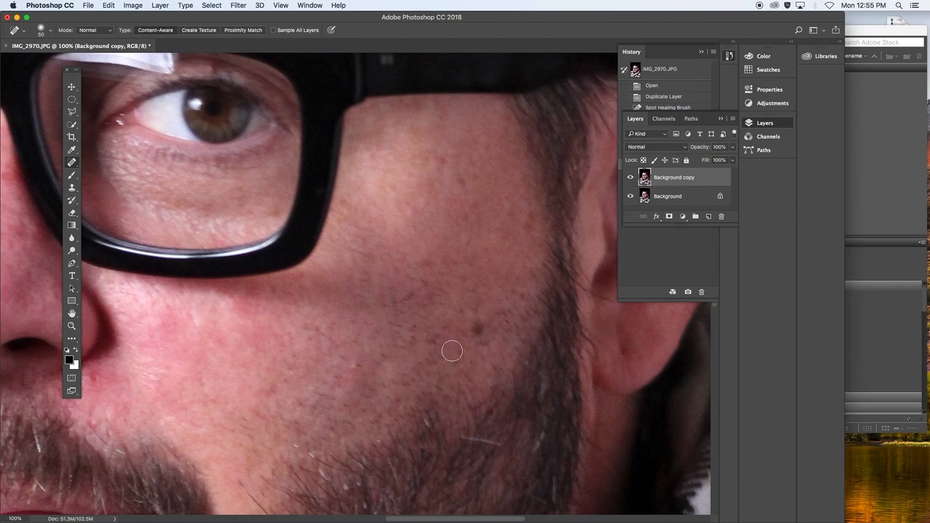
key("bracketright")
key("bracketright")
key("bracketright")
left_click(478, 330)
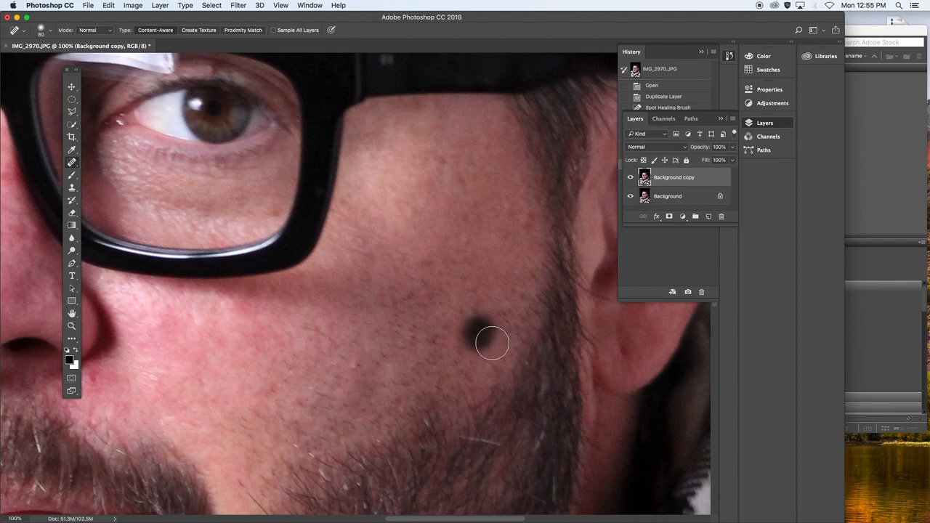
key("super+0")
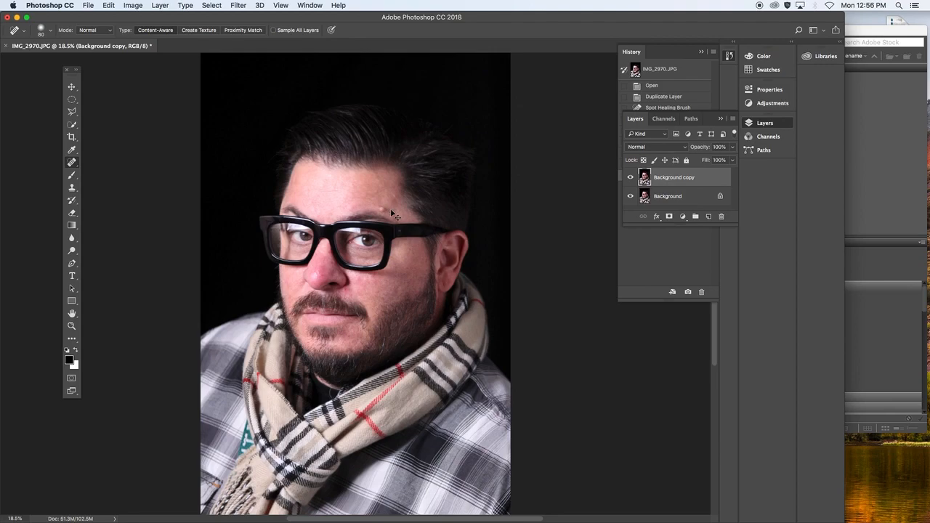
Reduce the Spot Healing Brush to 50 px and heal the small blemish on the temple near the hairline.
key("super+equal")
key("super+equal")
key("super+equal")
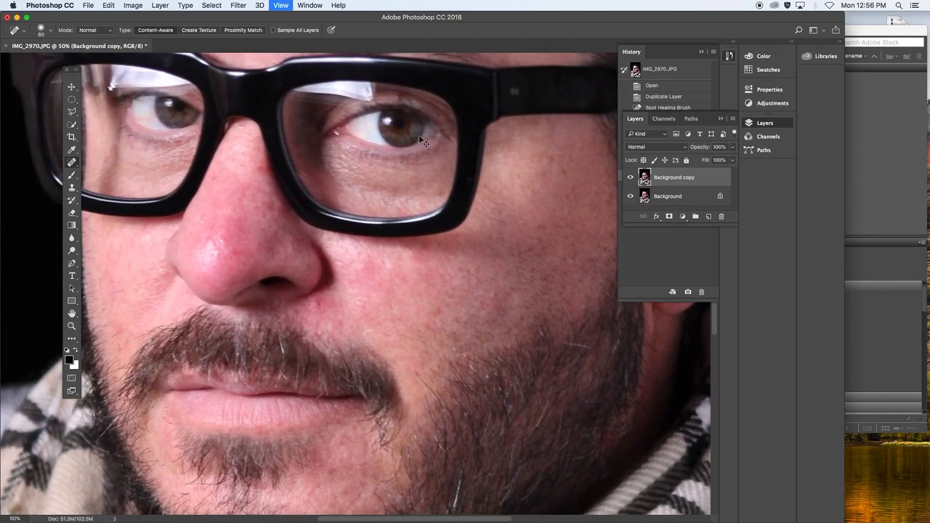
left_click_drag(403, 175, 356, 320)
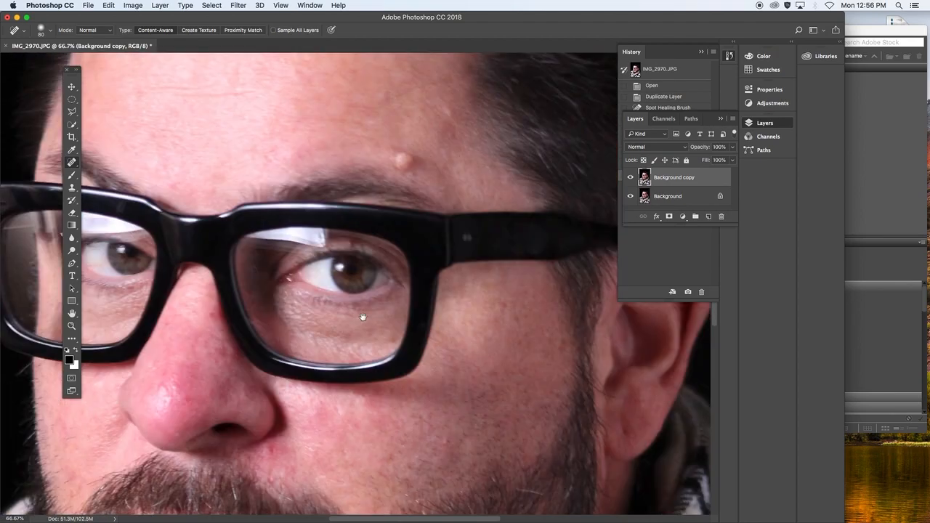
scroll(461, 218, "up", 10)
scroll(461, 218, "right", 2)
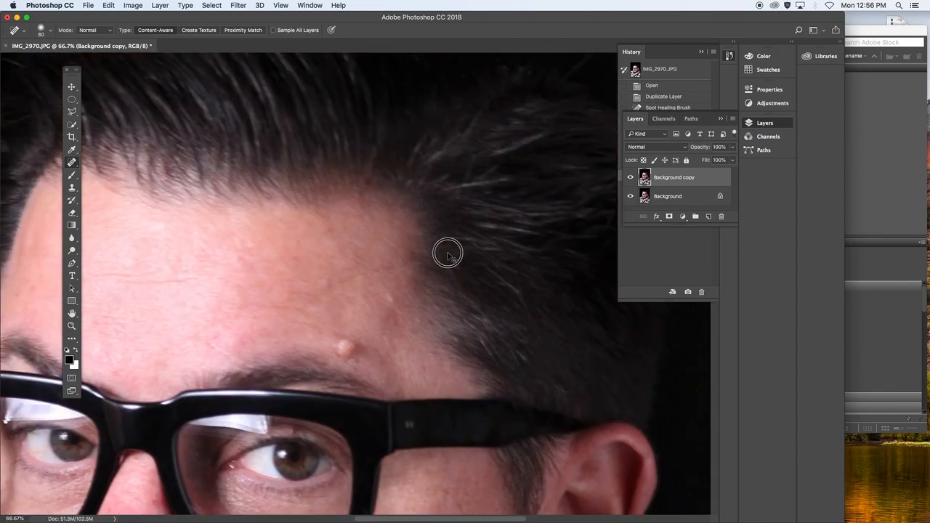
scroll(442, 226, "down", 1)
scroll(442, 226, "down", 2)
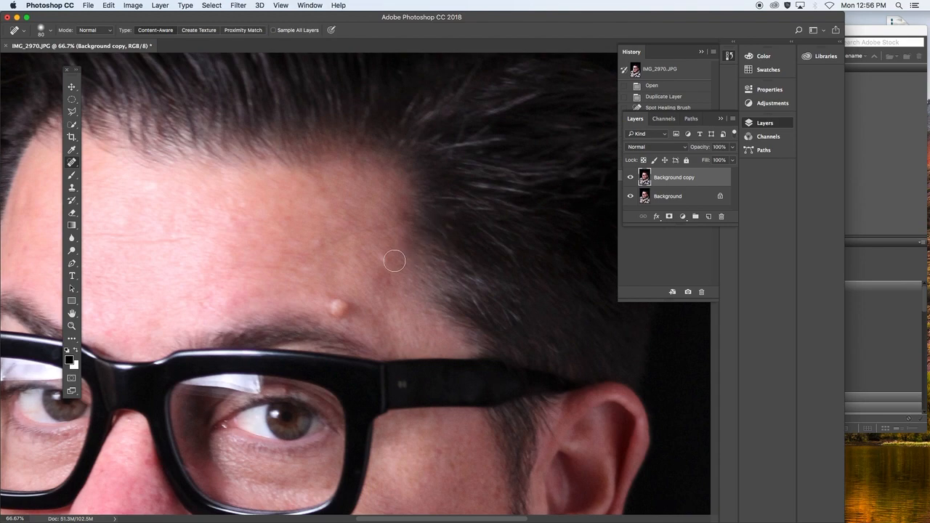
key("v")
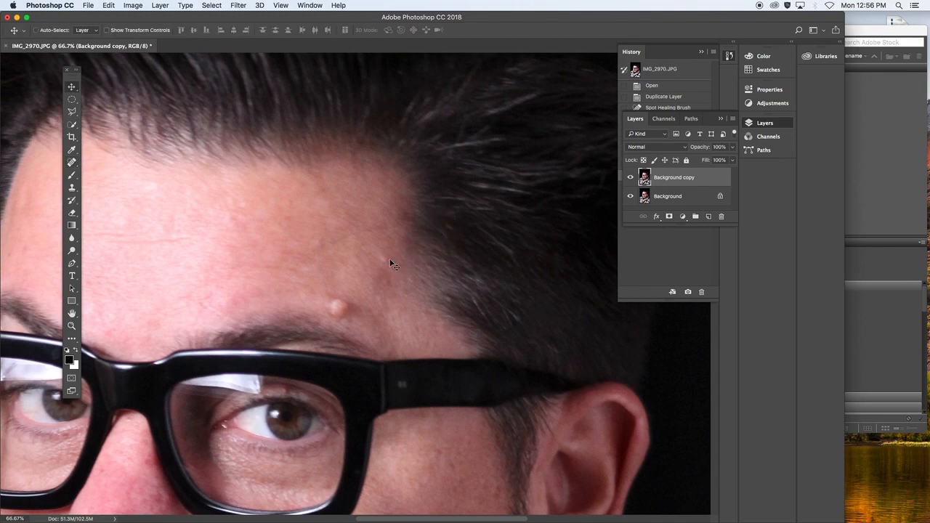
key("j")
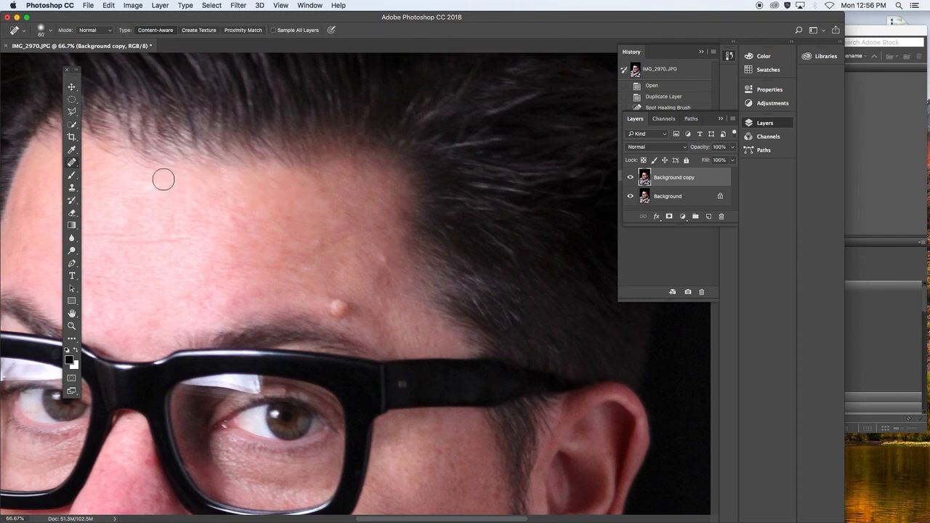
key("bracketleft")
key("bracketleft")
left_click(382, 258)
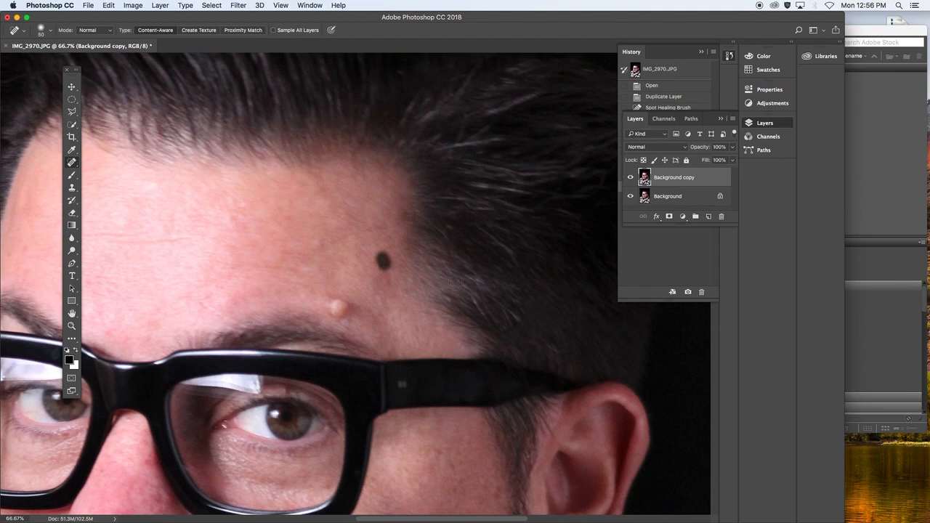
Hide and show the Background copy layer again to compare the whole retouched portrait with the original.
key("super+0")
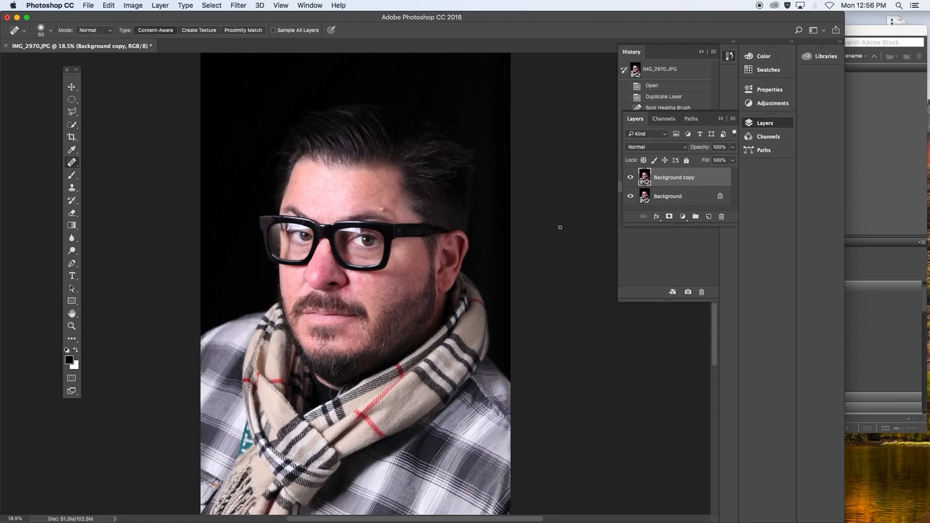
left_click(630, 178)
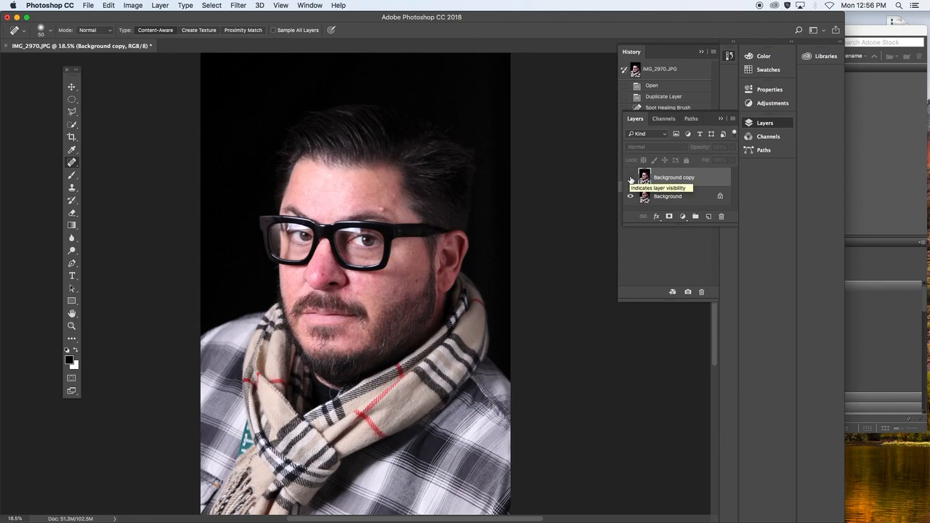
left_click(630, 179)
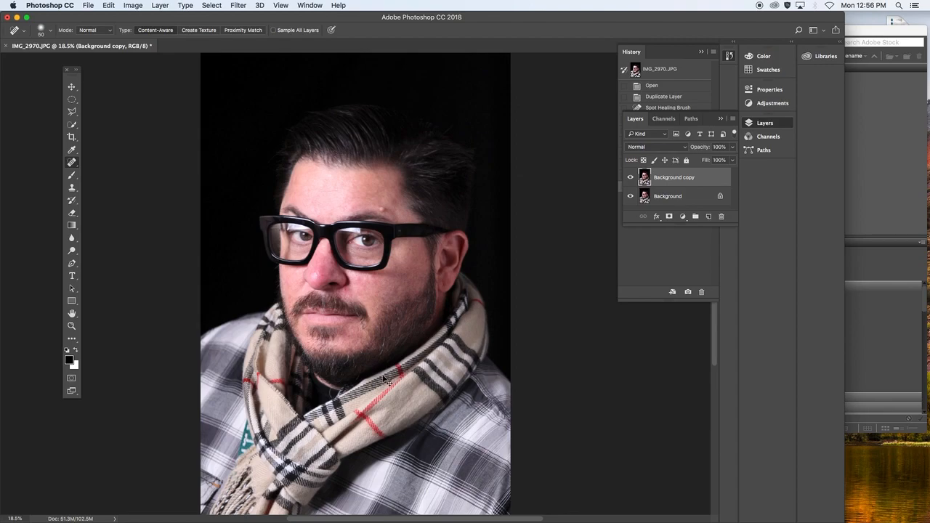
Reduce the Spot Healing Brush to 30 px and heal the stray hair over the dark collar between beard and scarf.
key("super+1")
scroll(302, 419, "down", 10)
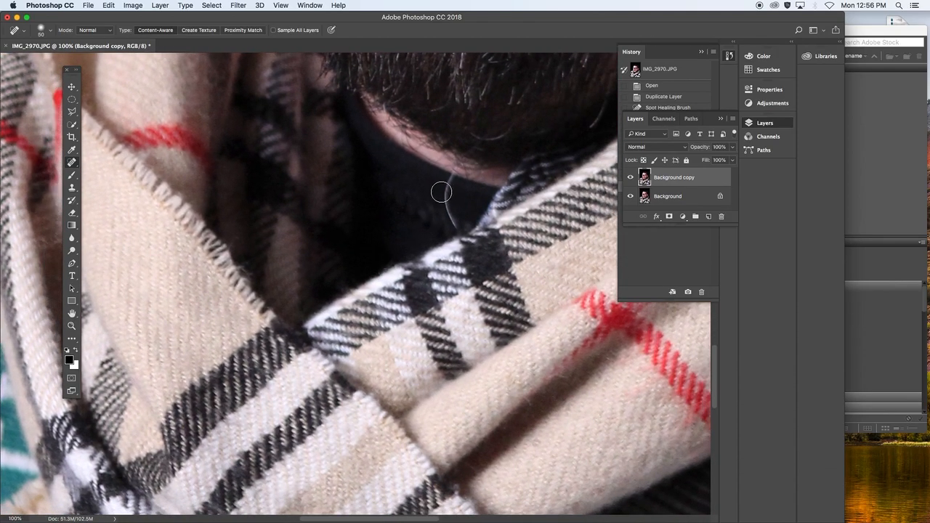
key("bracketleft")
key("bracketleft")
left_click_drag(457, 229, 447, 178)
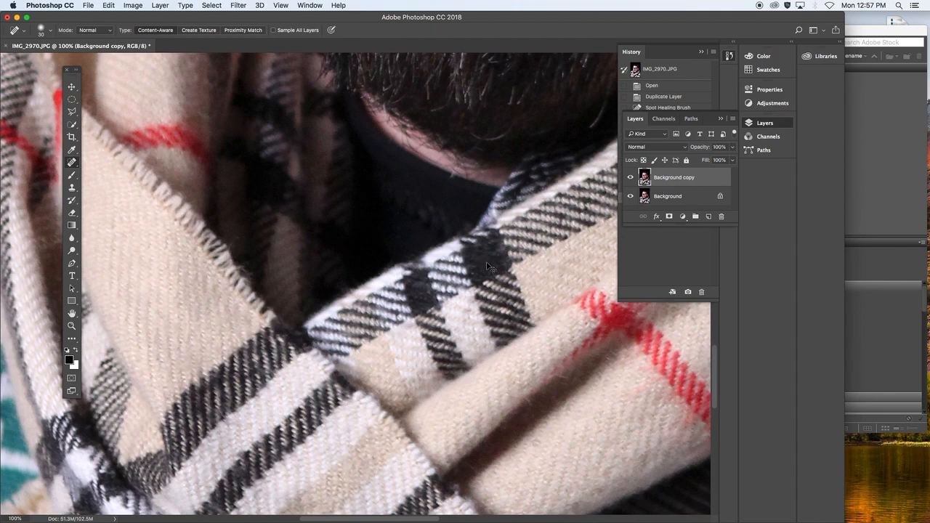
Switch to the Move tool and toggle the last healing stroke to compare the full portrait with and without it.
key("super+0")
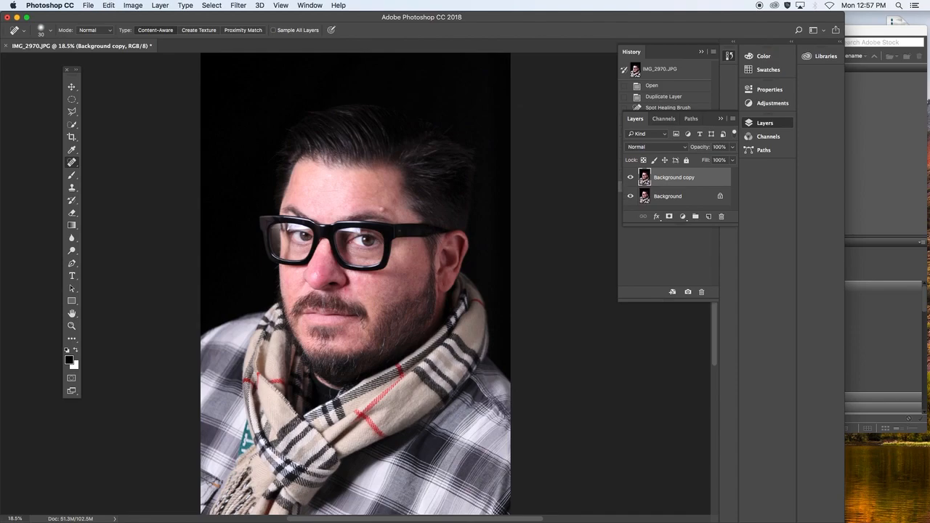
key("v")
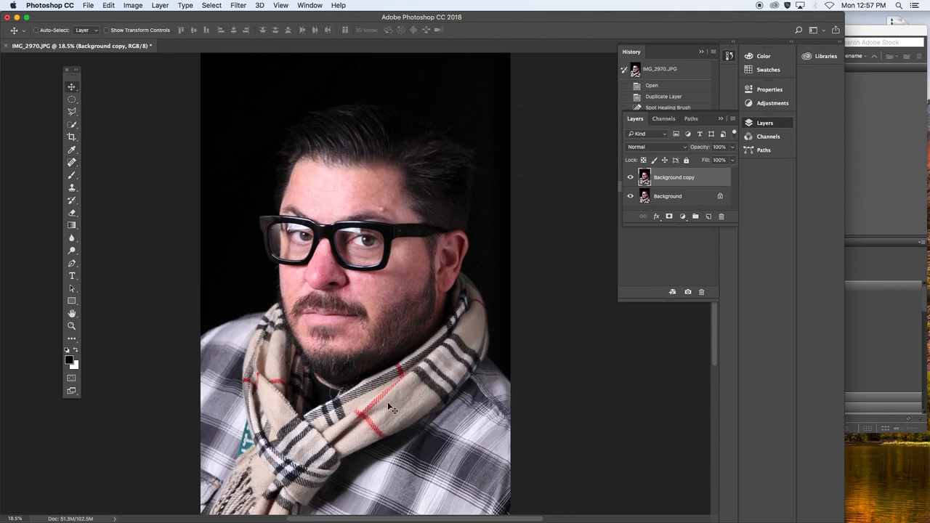
key("super+z")
key("super+z")
key("super+z")
Open a Black & White adjustment for the Background copy layer and place its dialog clear of the face.
left_click(141, 5)
mouse_move(142, 31)
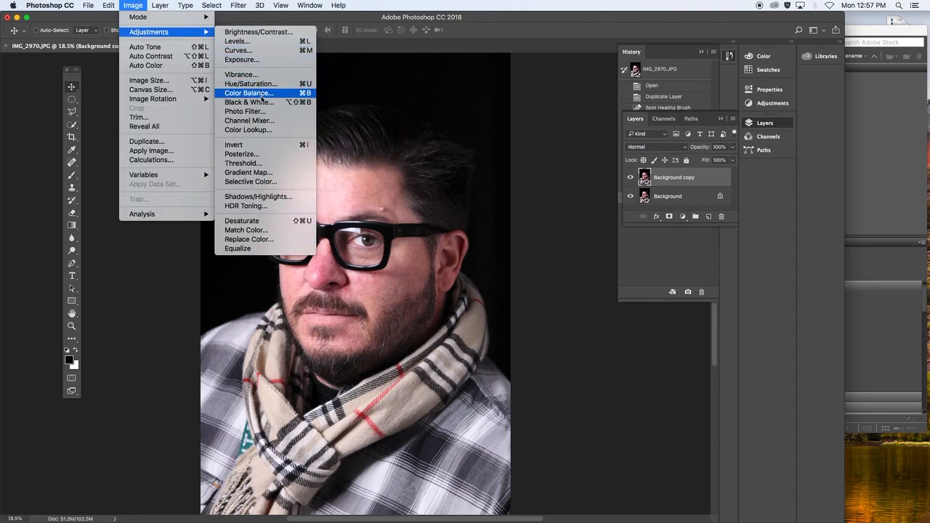
left_click(263, 101)
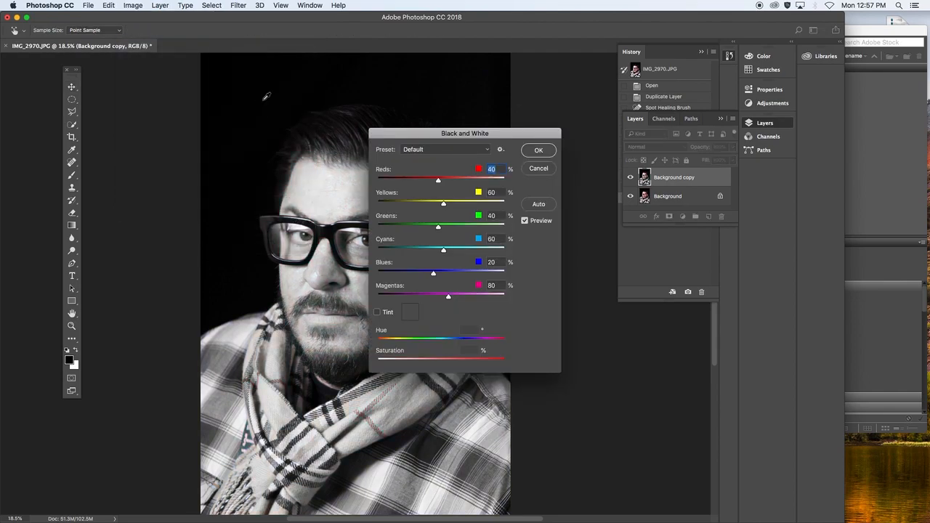
left_click_drag(465, 133, 575, 76)
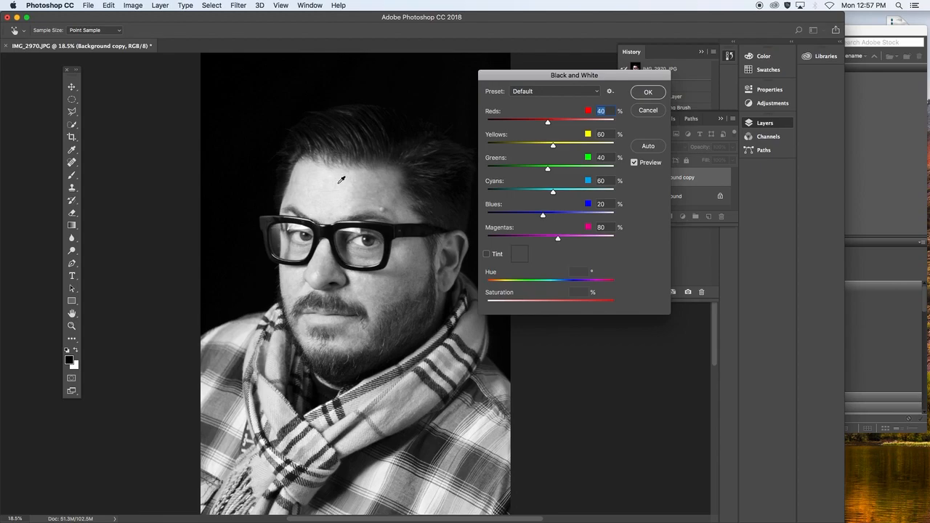
key("super+equal")
key("super+equal")
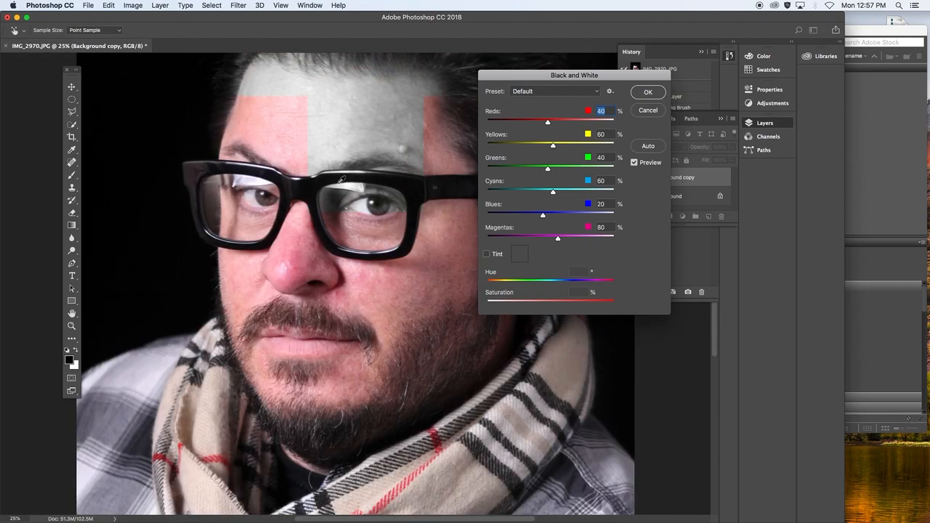
left_click_drag(365, 140, 354, 164)
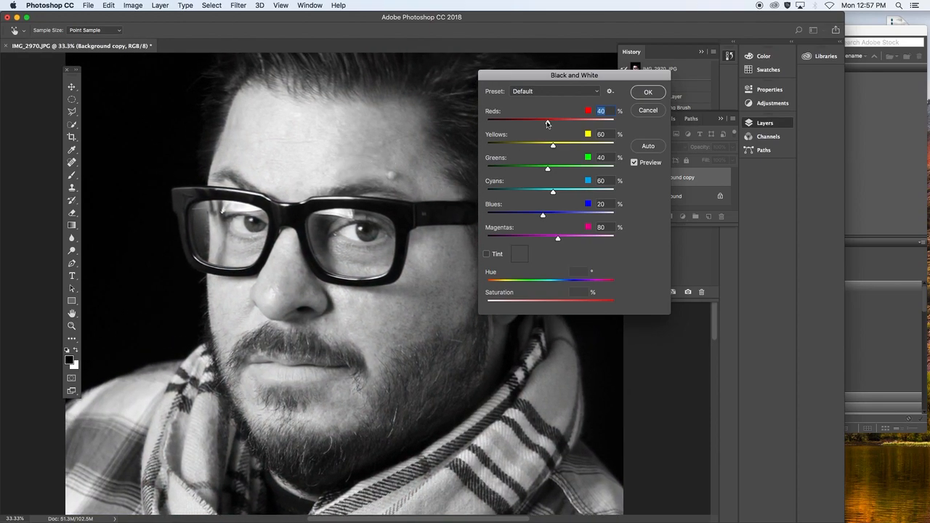
Set Reds to 24% in the Black and White adjustment, check the skin around the nose, and apply it.
left_click_drag(547, 124, 544, 125)
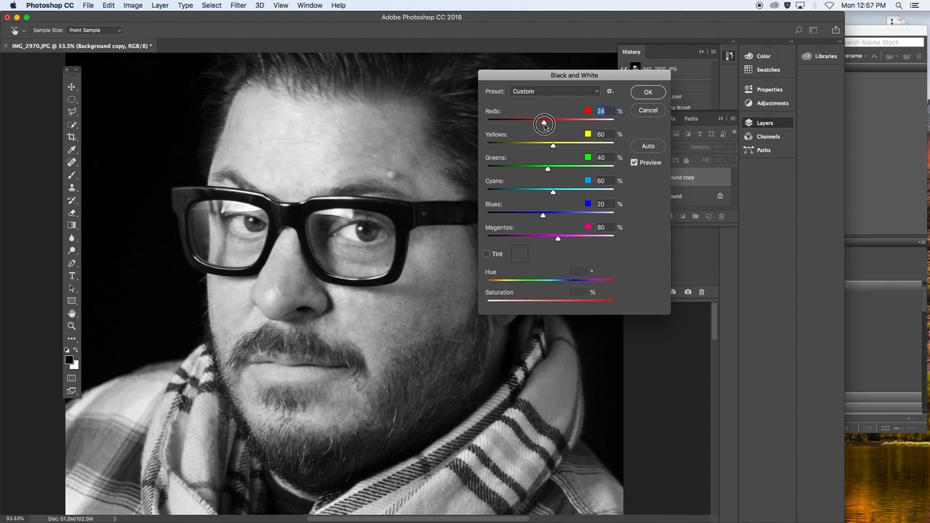
left_click_drag(544, 125, 545, 126)
left_click_drag(543, 124, 544, 126)
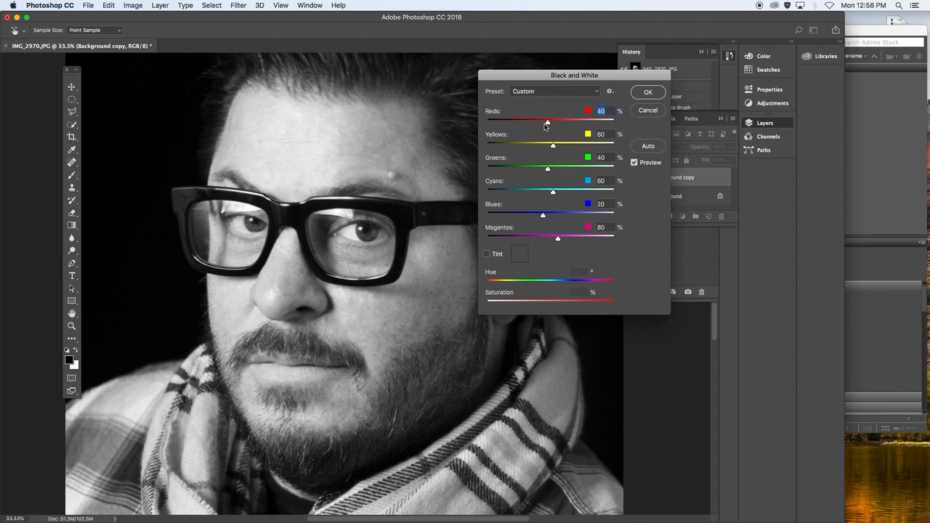
left_click_drag(545, 126, 544, 127)
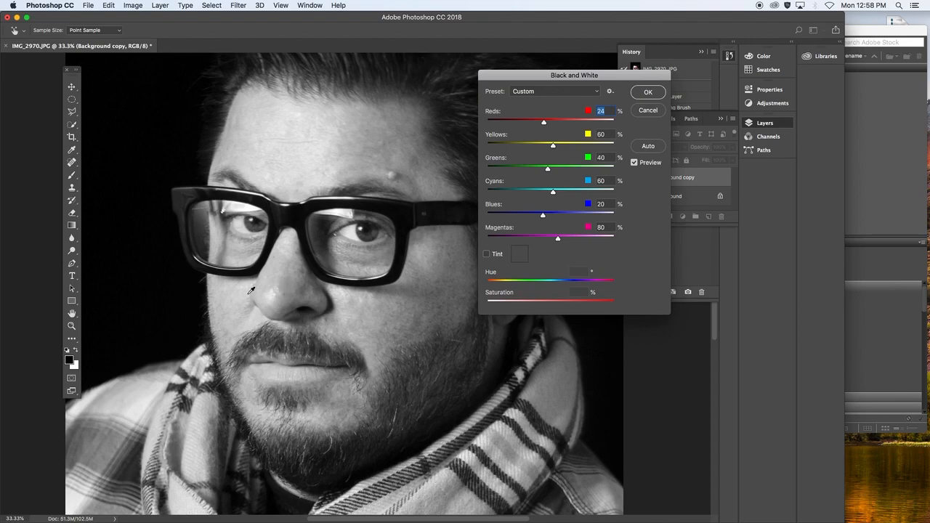
key("super+1")
left_click_drag(233, 291, 398, 228)
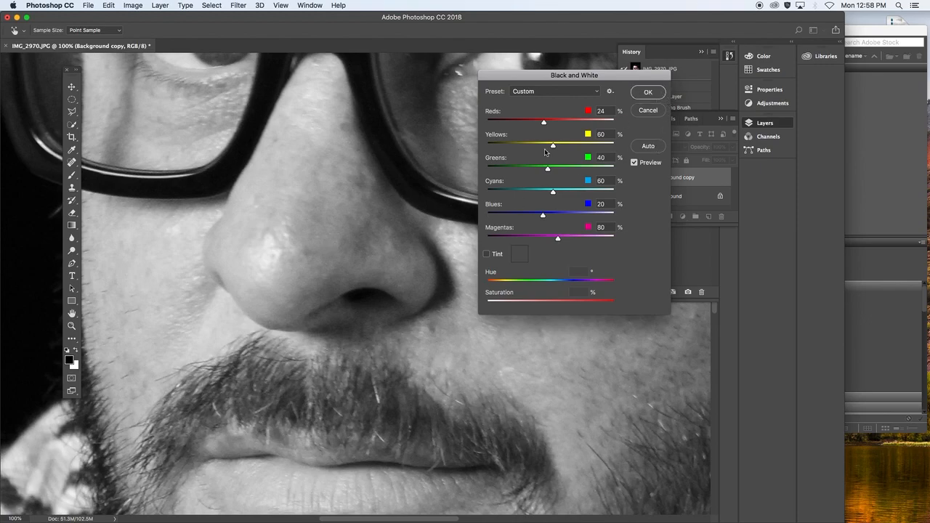
key("Return")
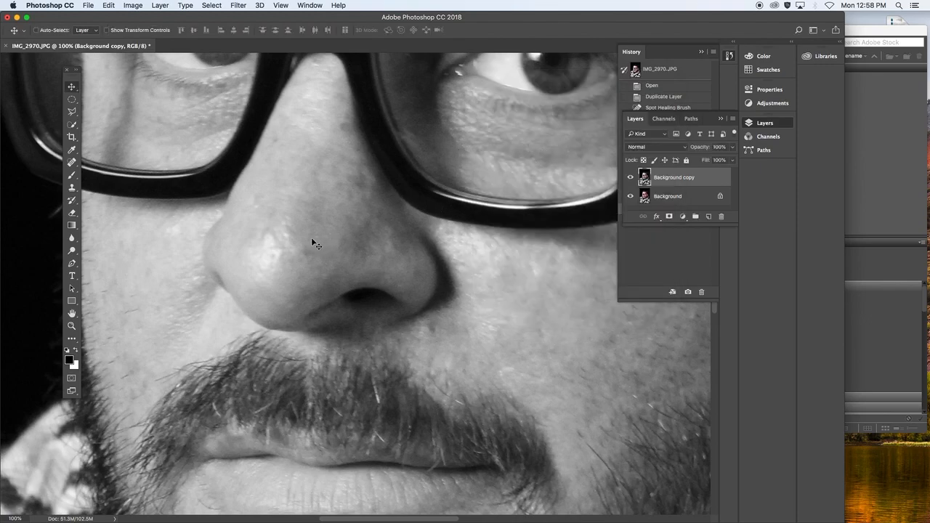
Heal the spot on the cheek beside the nose with the 30 px Spot Healing Brush, and reselect that tool.
key("j")
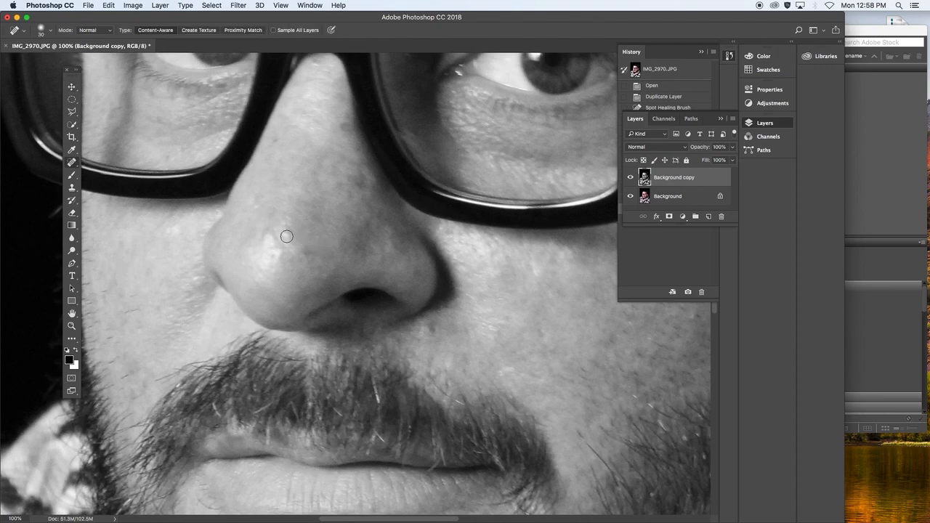
left_click(287, 236)
left_click_drag(245, 271, 359, 253)
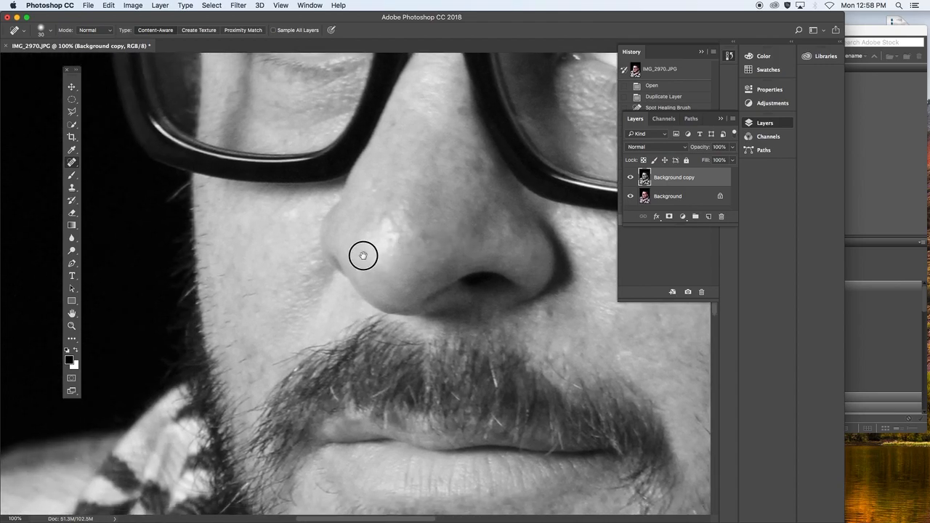
left_click(245, 296)
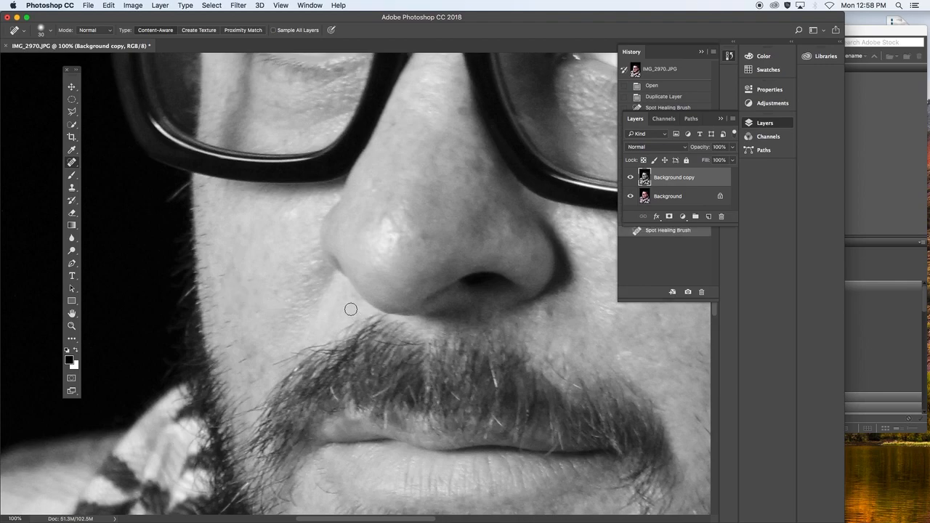
left_click(72, 163)
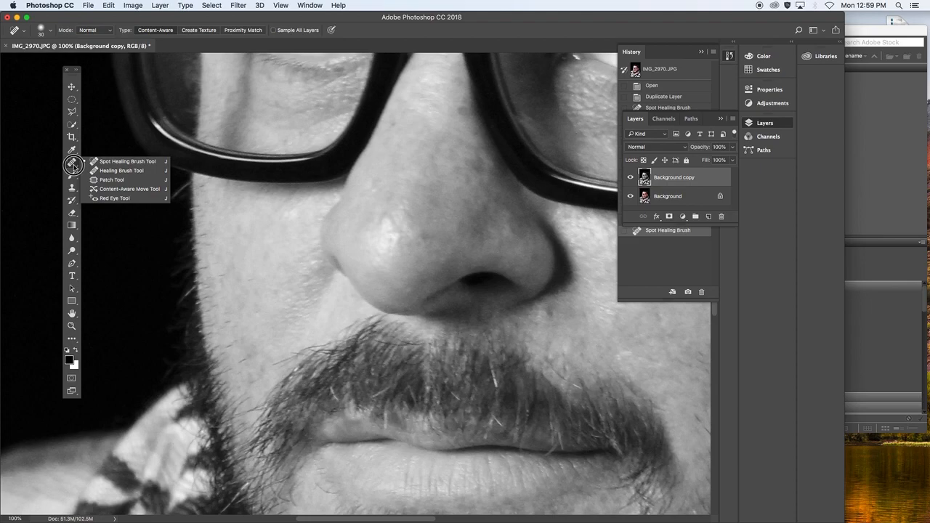
left_click(91, 161)
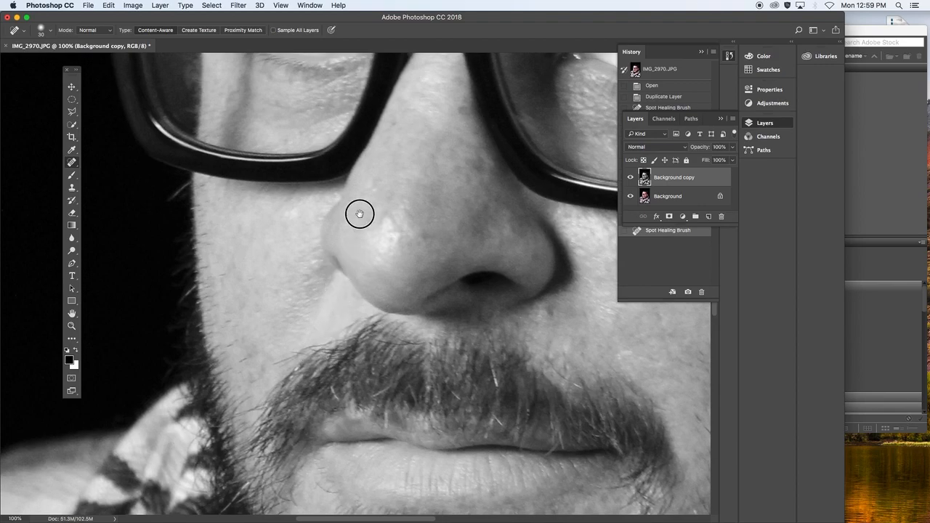
Examine the black-and-white skin around the mouth and chin and across the cheek to the ear for blemishes.
scroll(347, 250, "down", 5)
scroll(400, 320, "down", 3)
scroll(400, 320, "right", 4)
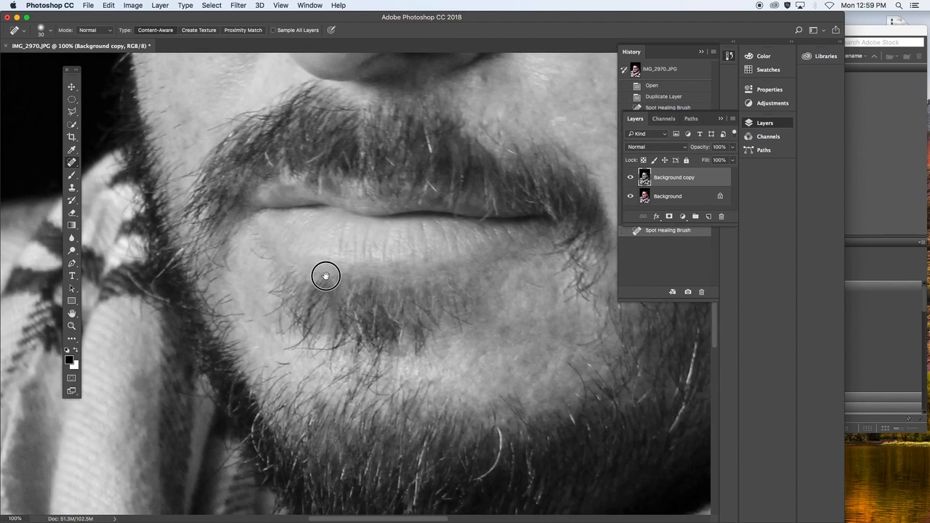
key("space")
left_click_drag(492, 310, 333, 361)
left_click_drag(475, 338, 379, 414)
left_click_drag(471, 260, 411, 363)
left_click_drag(475, 257, 387, 304)
left_click_drag(436, 232, 407, 168)
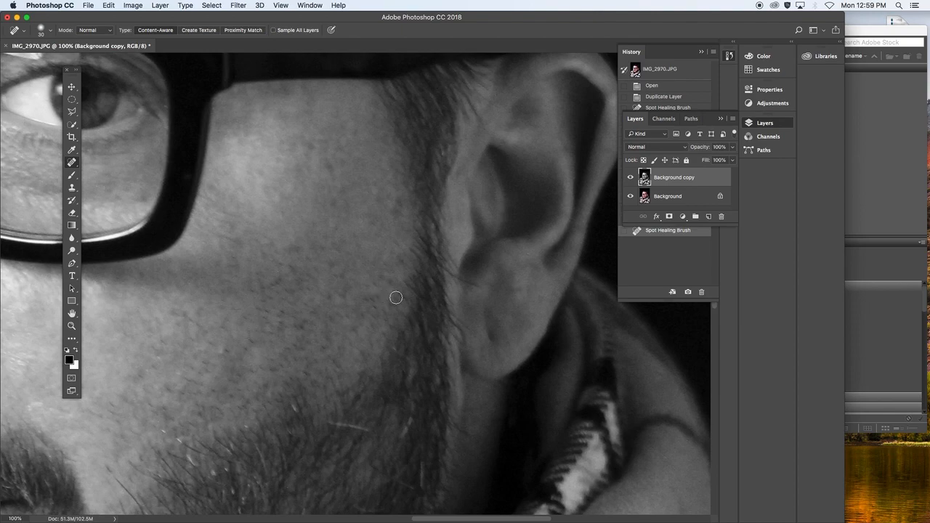
Try the Spot Healing Brush with a short stroke on the earlobe, and undo that stroke.
left_click_drag(484, 322, 500, 353)
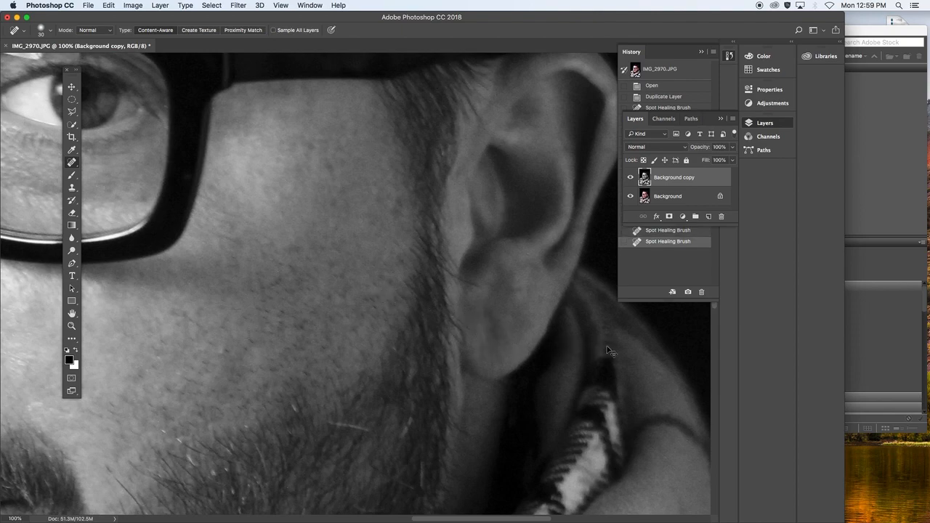
key("super+z")
Compare the whole portrait before and after editing by hiding the Background copy layer and showing it again.
key("super+0")
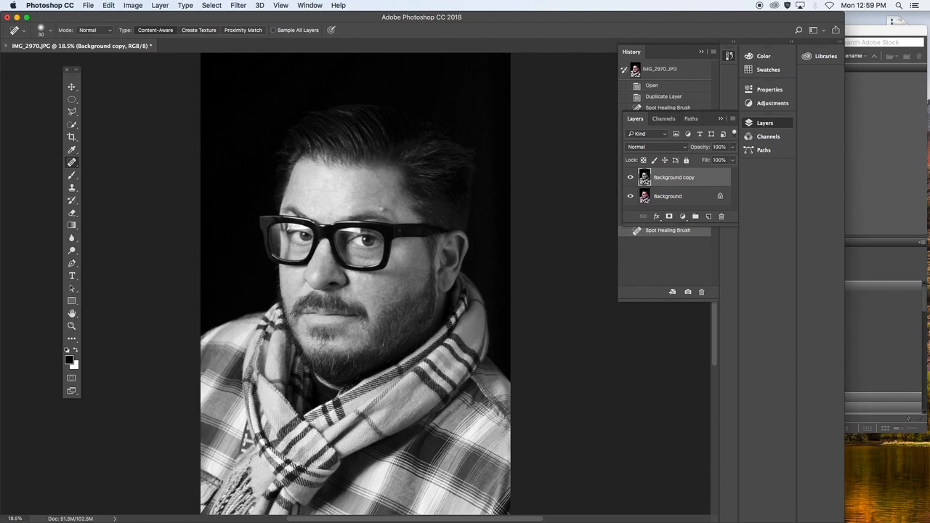
left_click(629, 178)
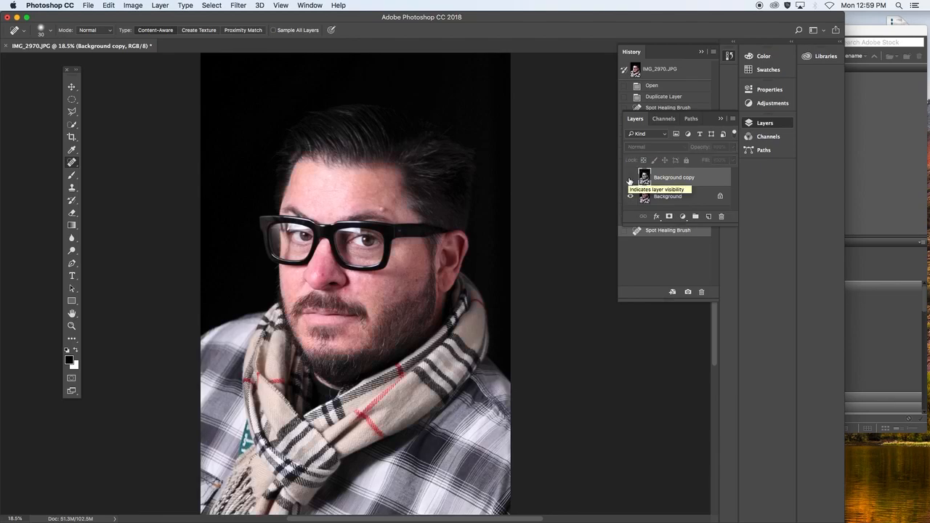
left_click(630, 178)
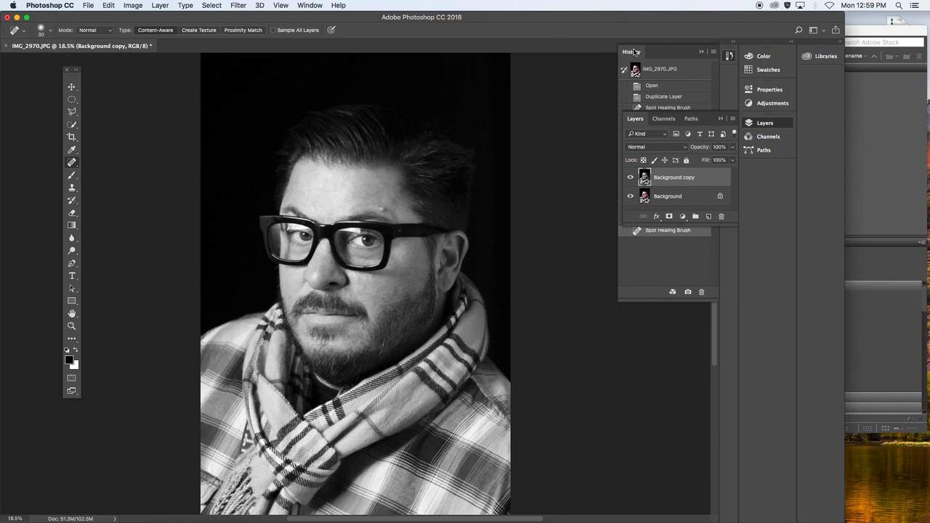
Save the layered portrait in Photoshop format as IMG_2970.psd, inside a new folder named Edited within editing samples.
left_click(89, 6)
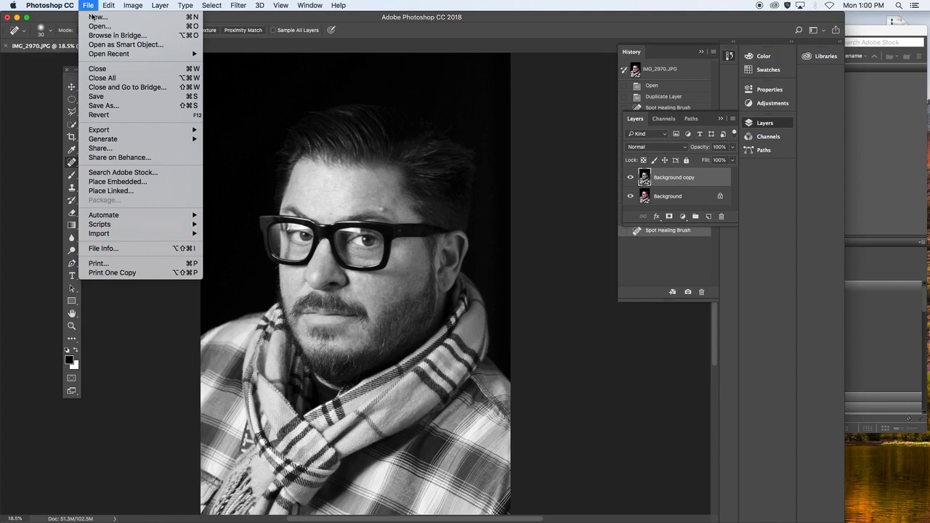
left_click(92, 96)
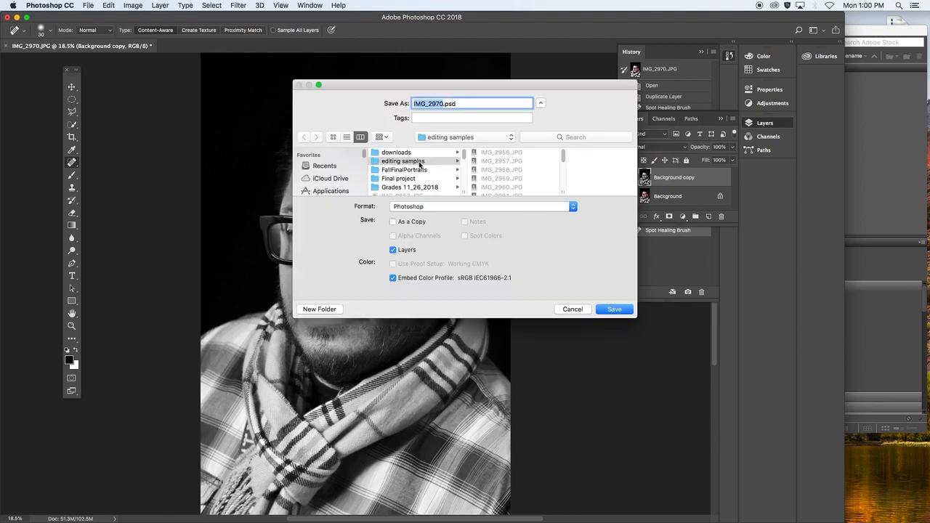
left_click(332, 311)
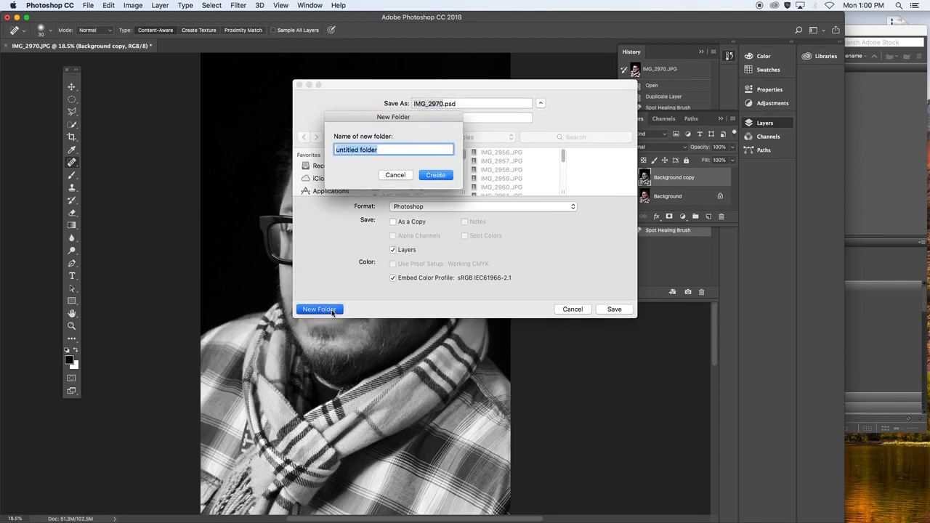
type("Edited")
key("Return")
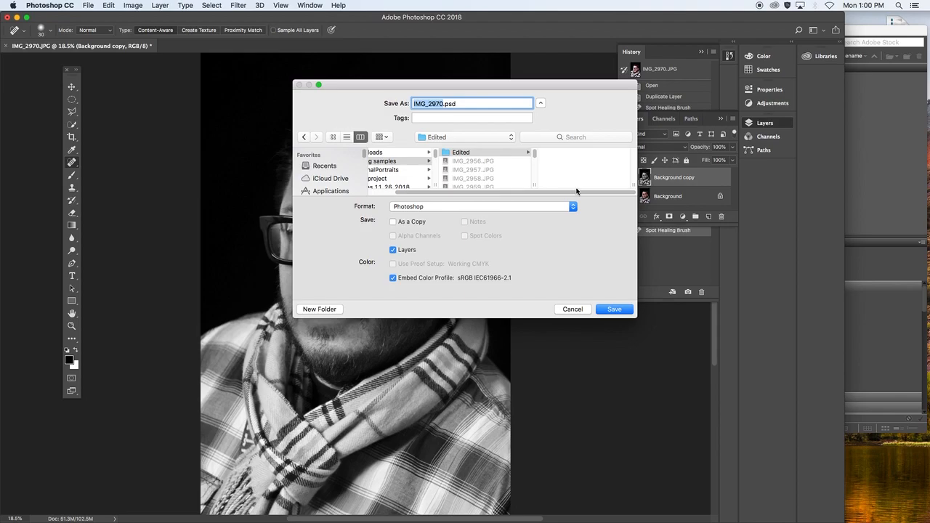
left_click(617, 311)
left_click(582, 225)
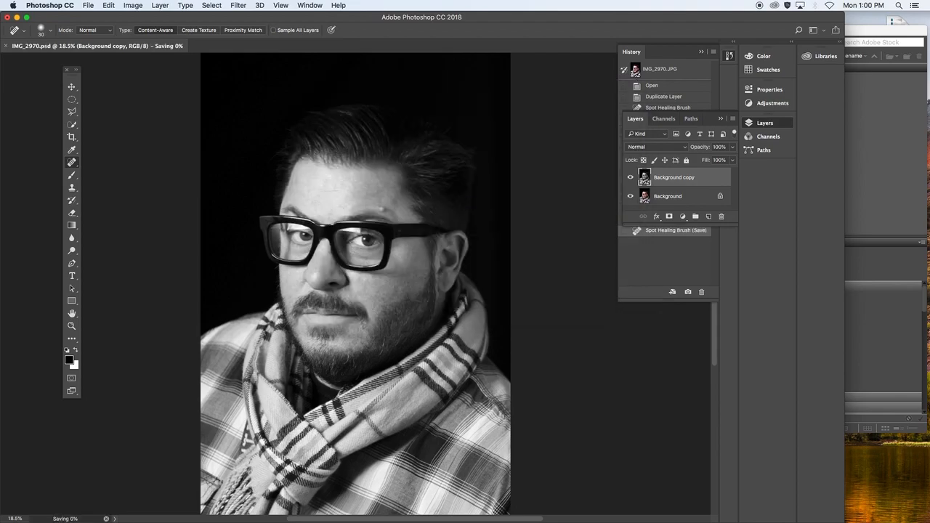